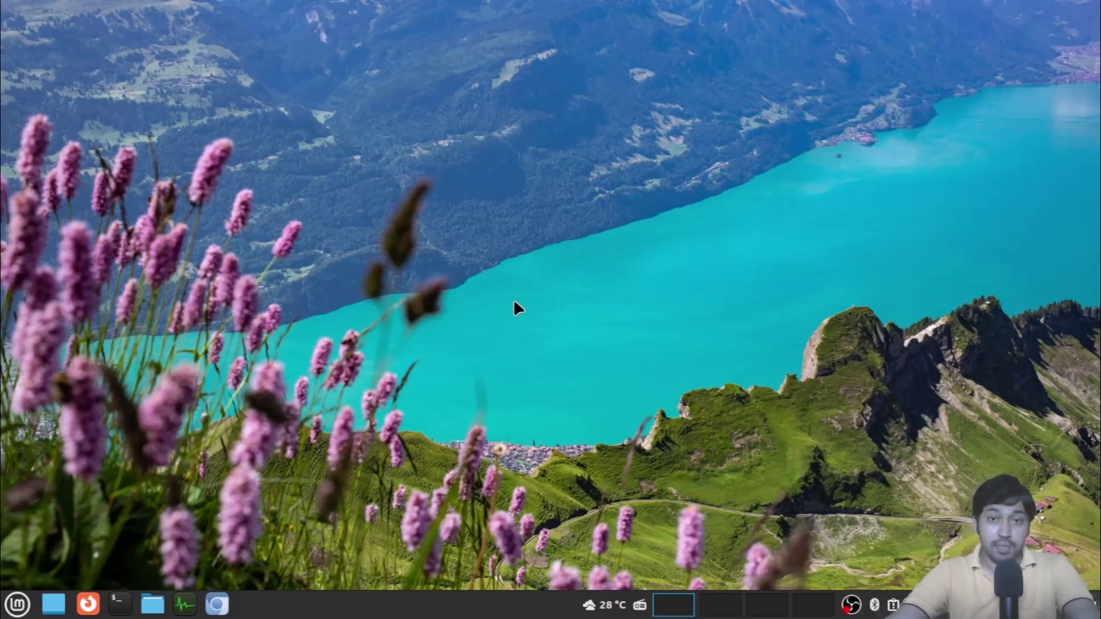
Step: Open System Settings from the application menu and go to the Themes page
click(17, 604)
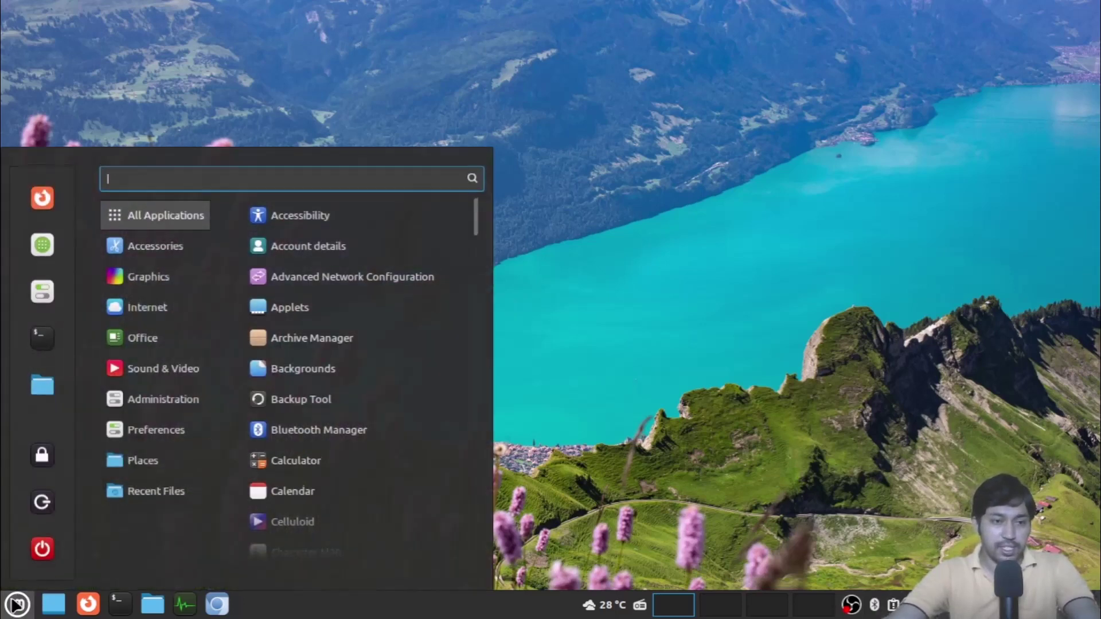
click(36, 294)
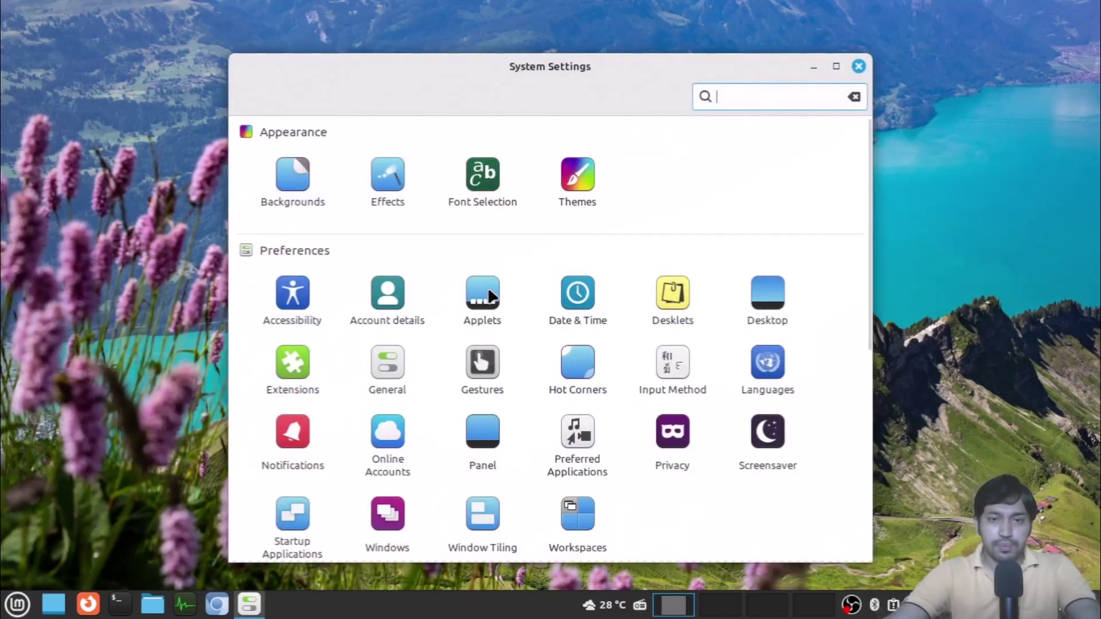
click(580, 178)
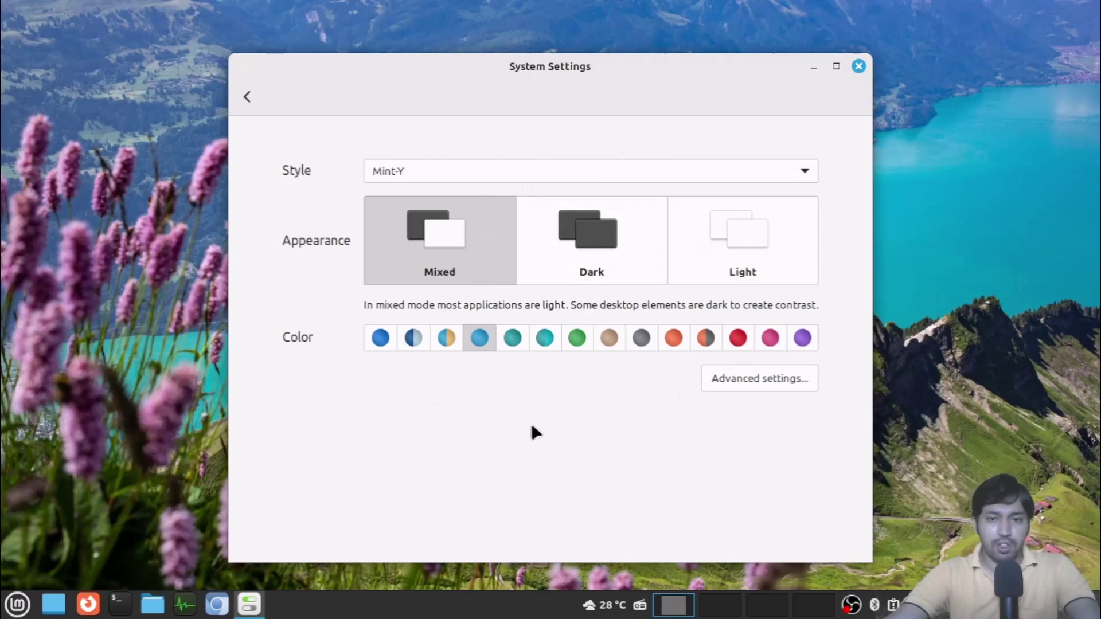
Step: Look at the advanced theme options, return to simplified settings, and check the Style list, keeping Mint-Y
click(754, 383)
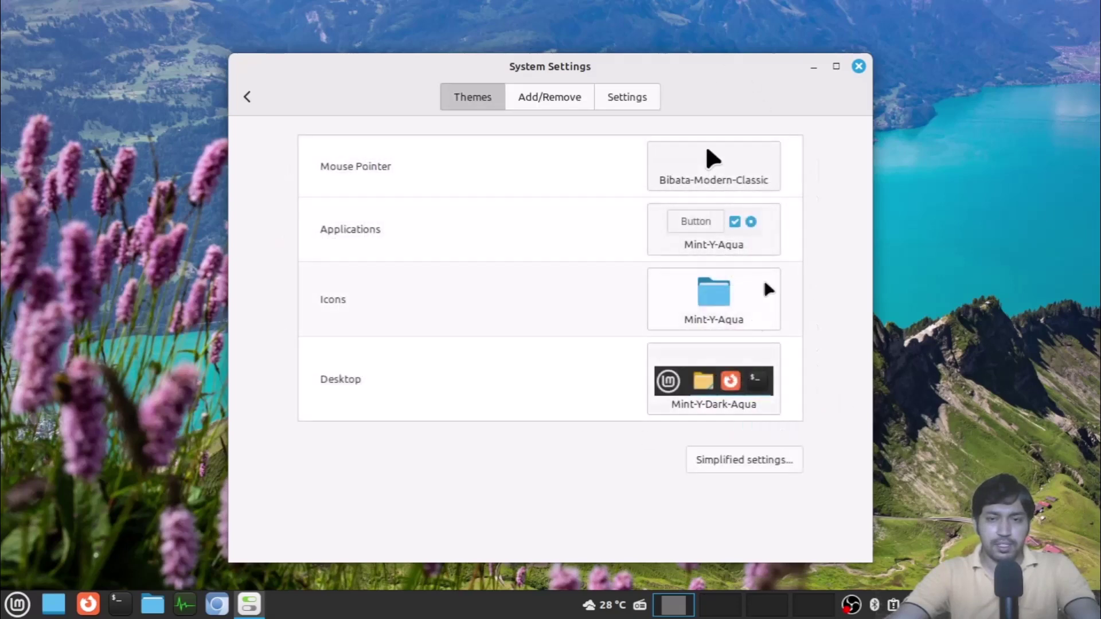
click(747, 469)
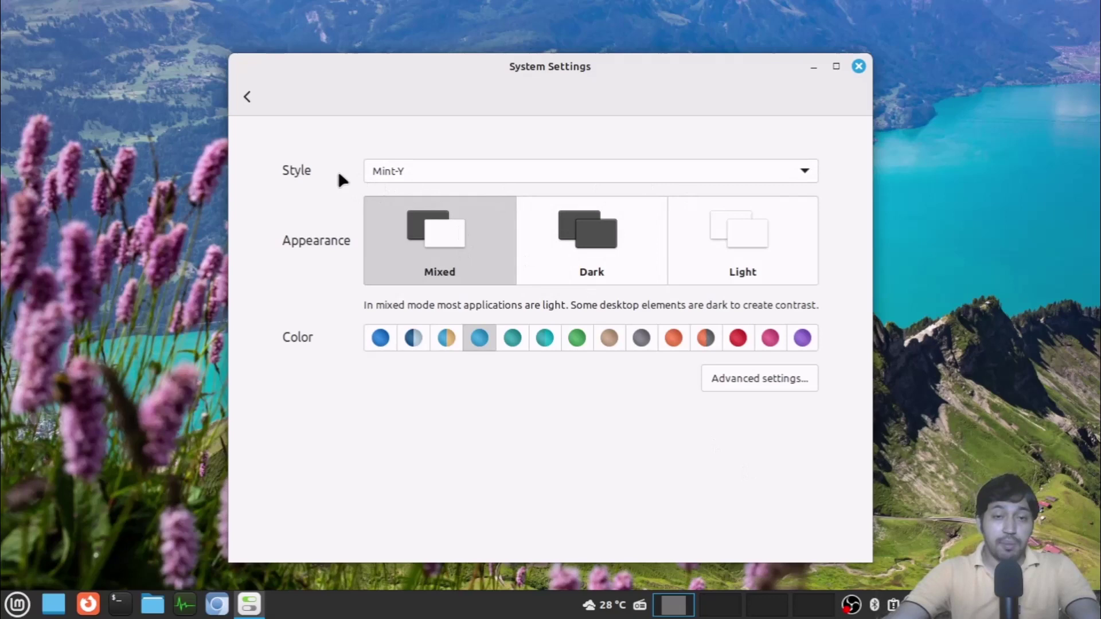
click(379, 179)
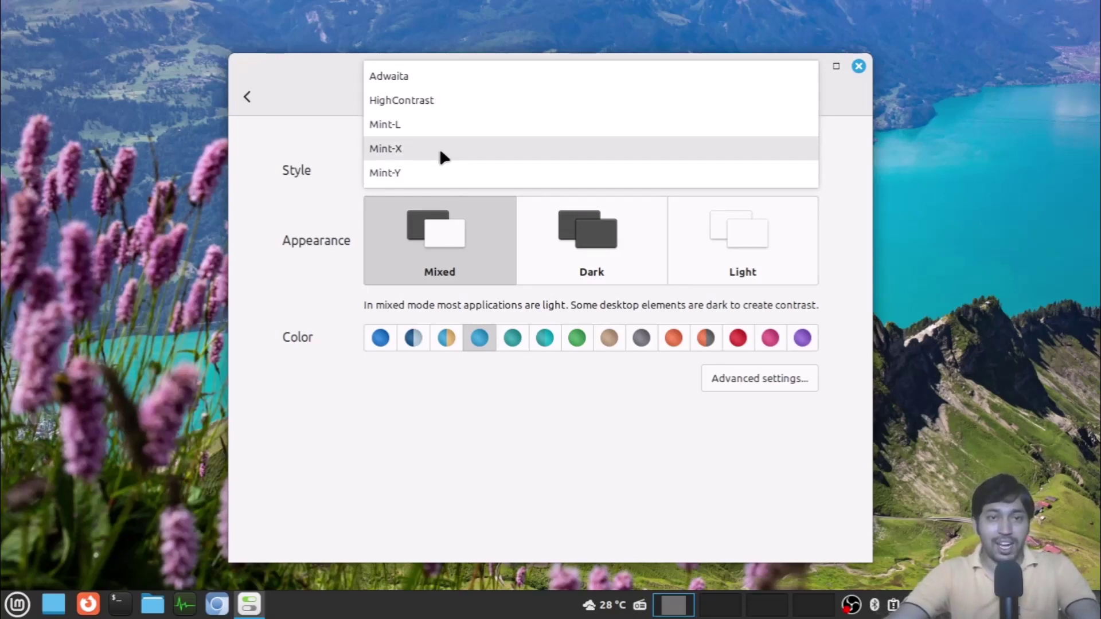
click(332, 130)
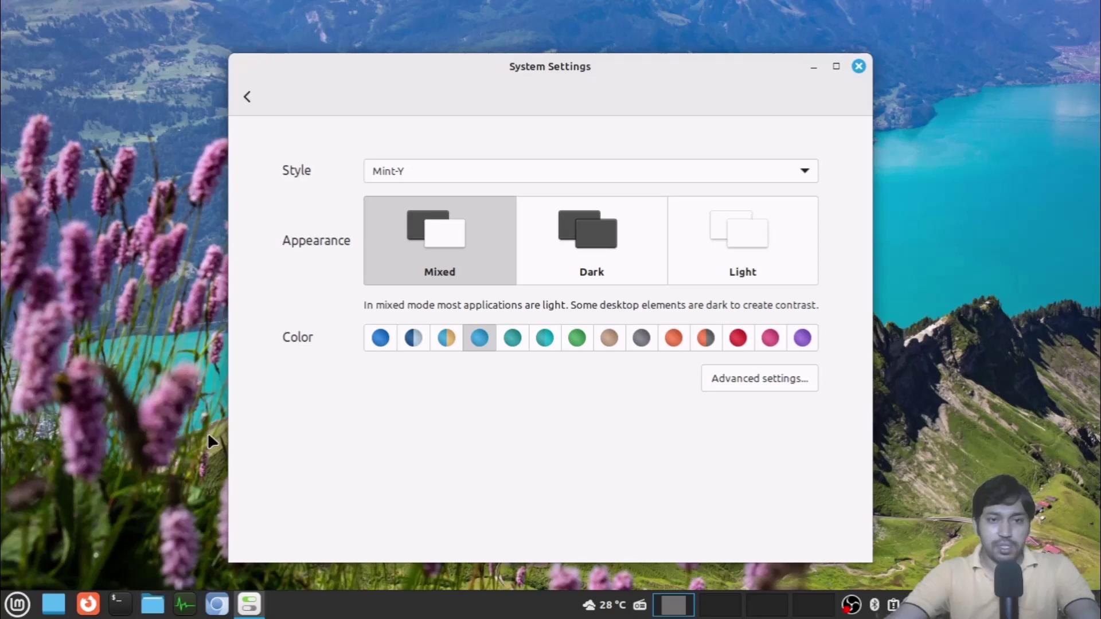
Step: Open the Home folder as a floating window with System Settings placed beside it on the right
key(super+e)
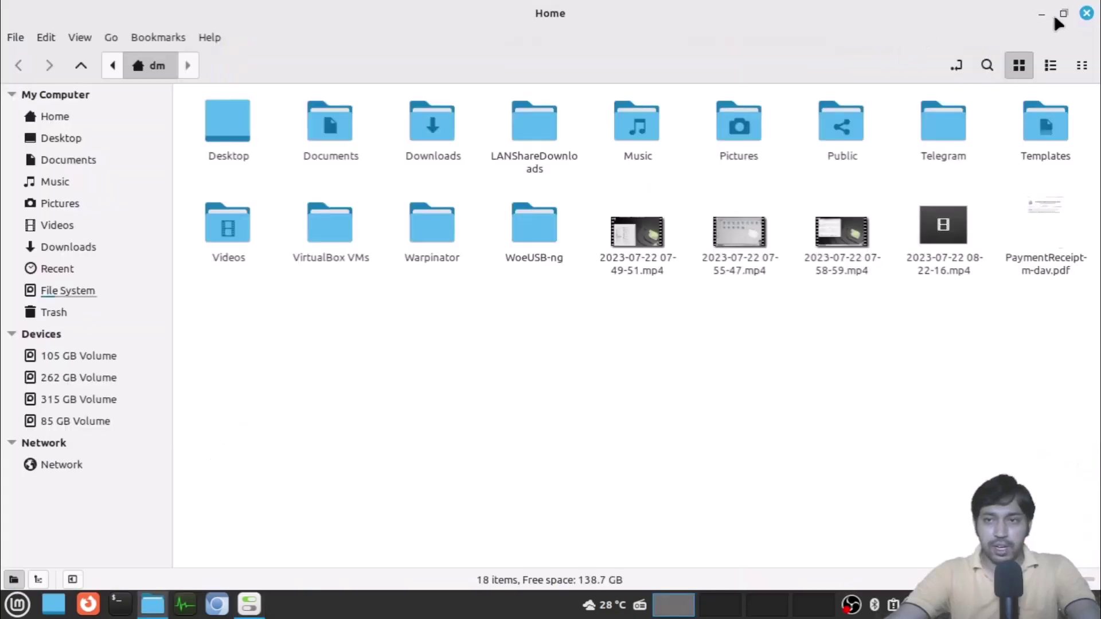
click(1062, 13)
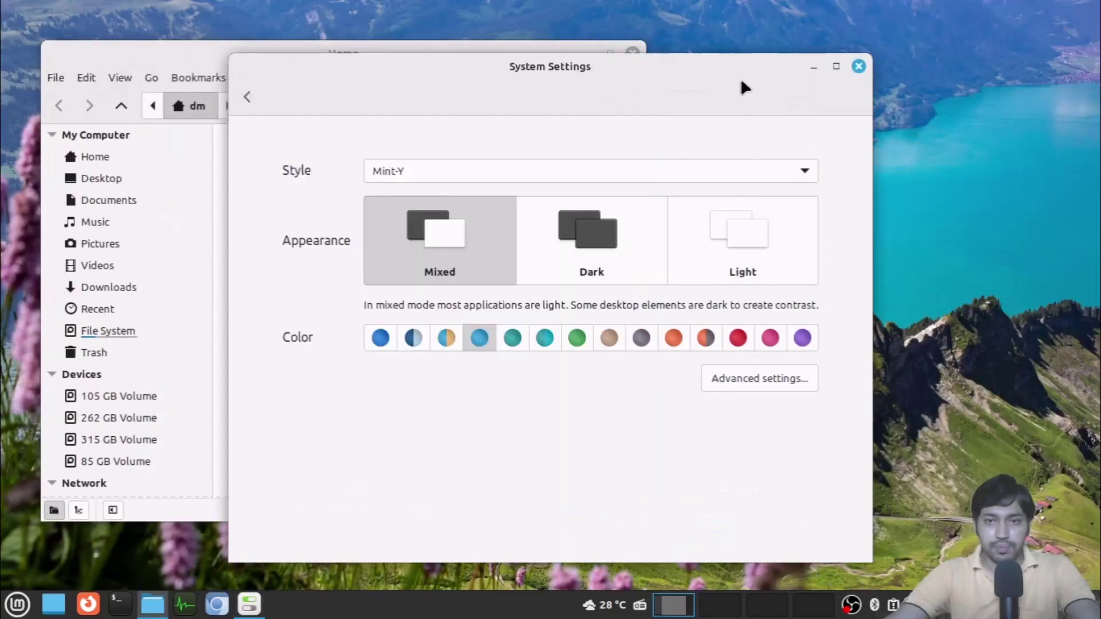
drag(741, 78, 947, 54)
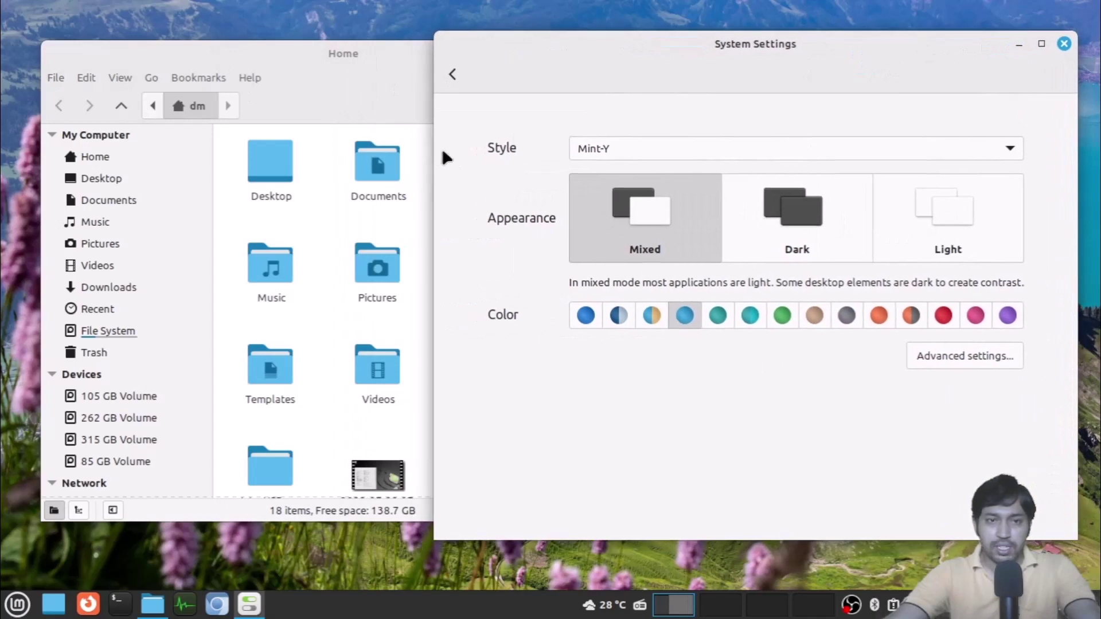
click(315, 219)
click(774, 375)
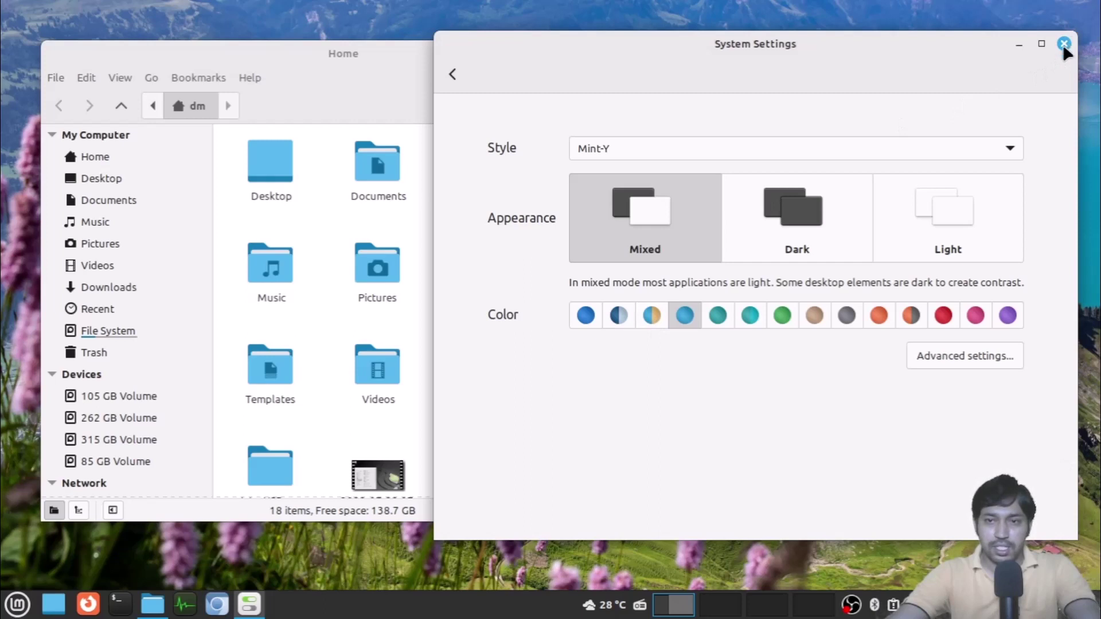
Step: Try the blue-and-sand accent and preview it in the Music and Documents folders
click(656, 313)
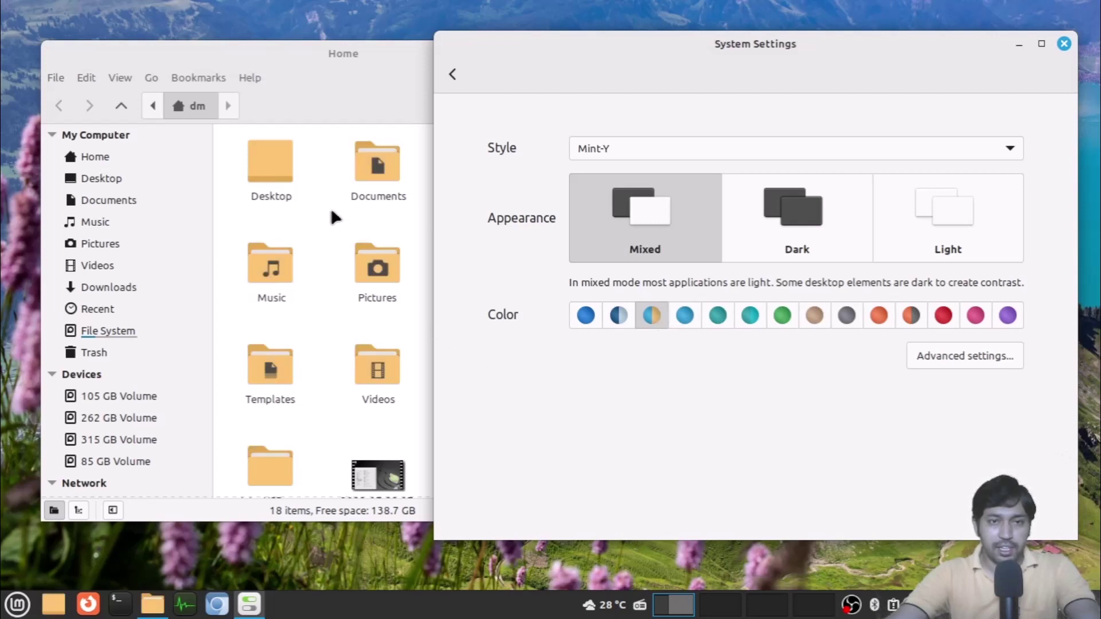
click(121, 221)
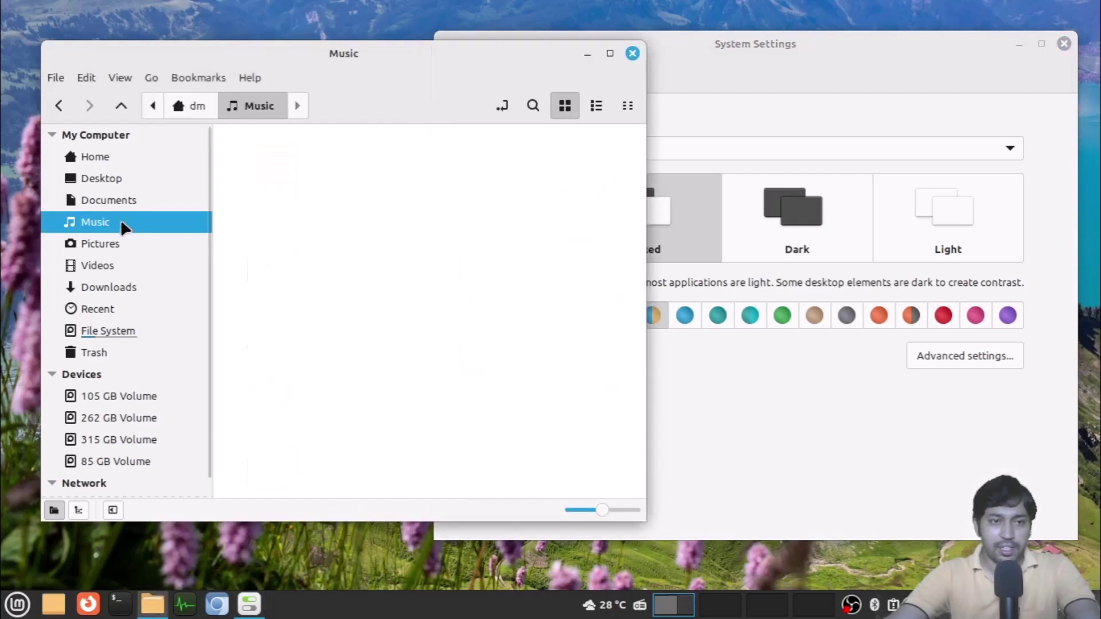
click(130, 202)
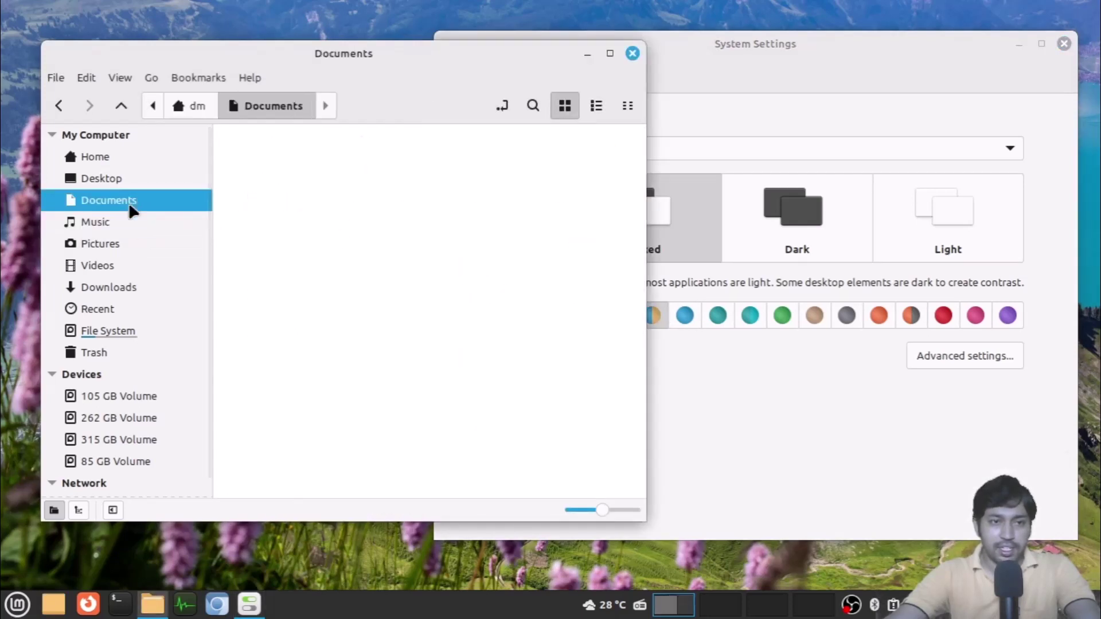
click(124, 155)
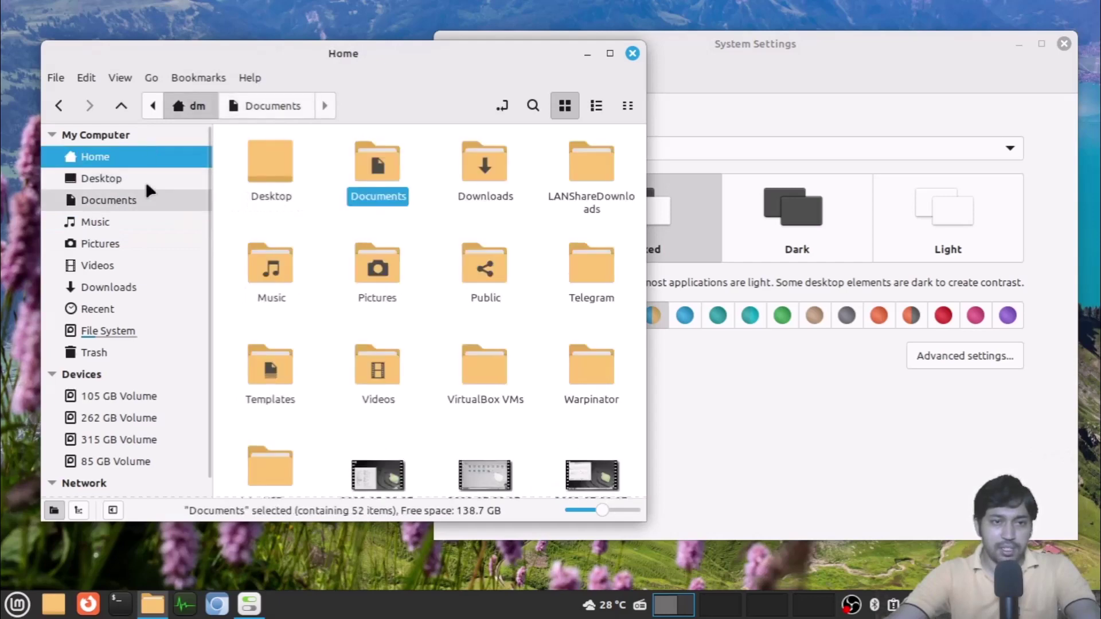
click(446, 211)
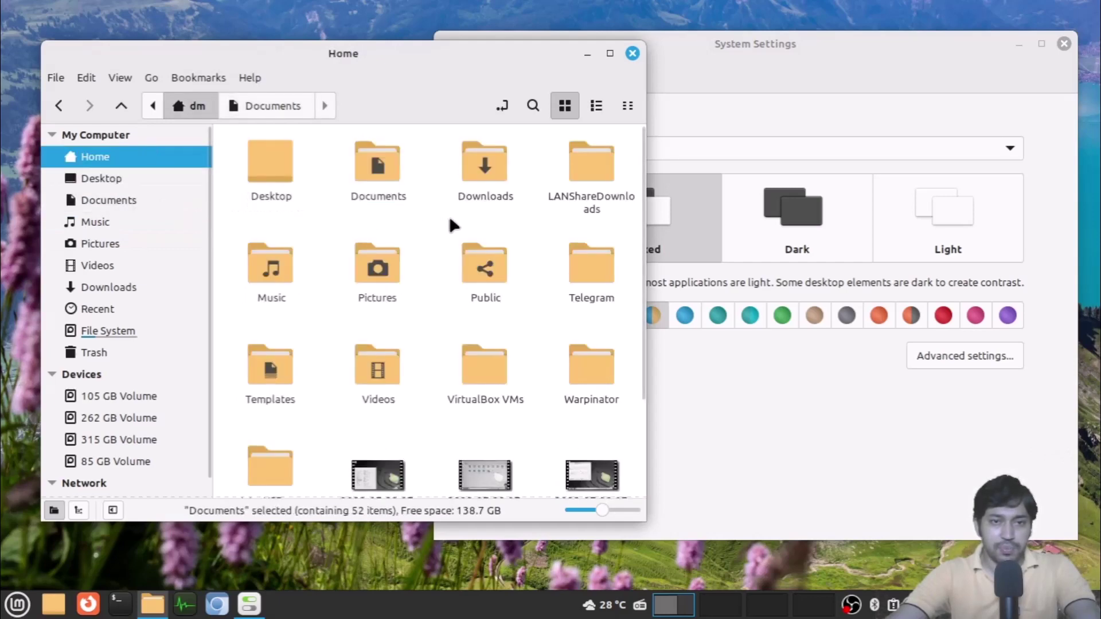
Step: Set the accent colour to orange and check the orange folders in the Home folder
click(747, 359)
click(876, 321)
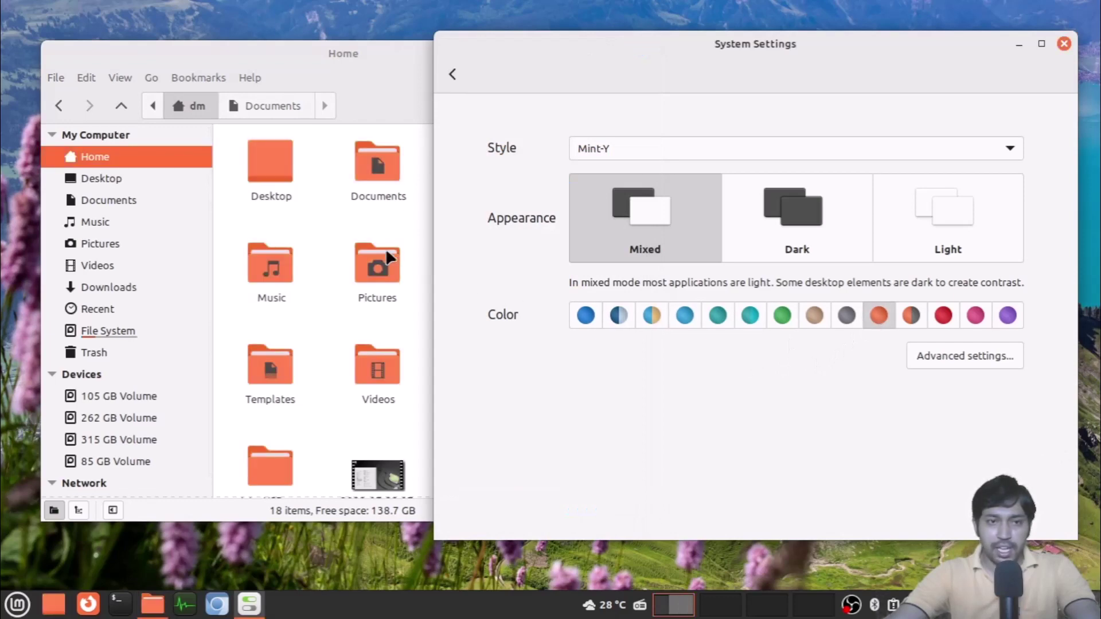
click(352, 229)
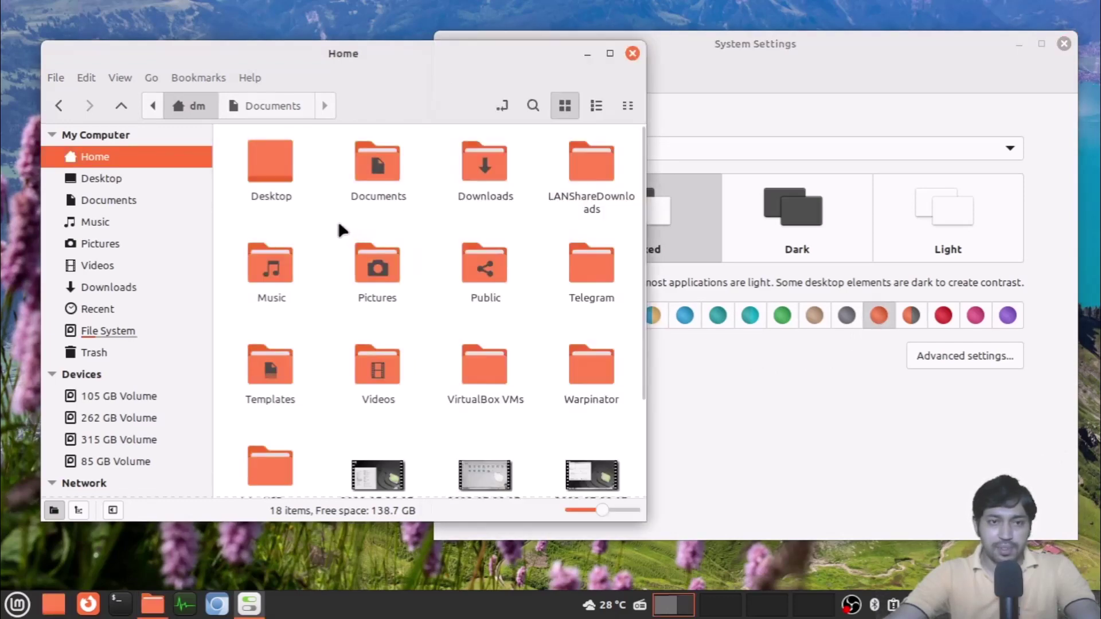
click(121, 204)
click(115, 156)
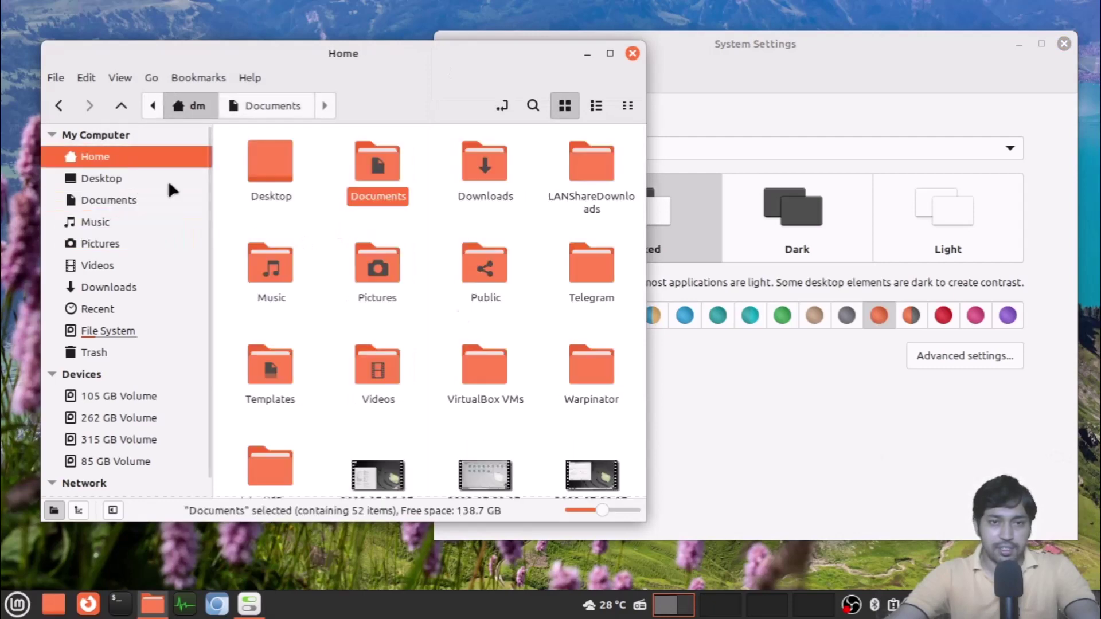
click(440, 294)
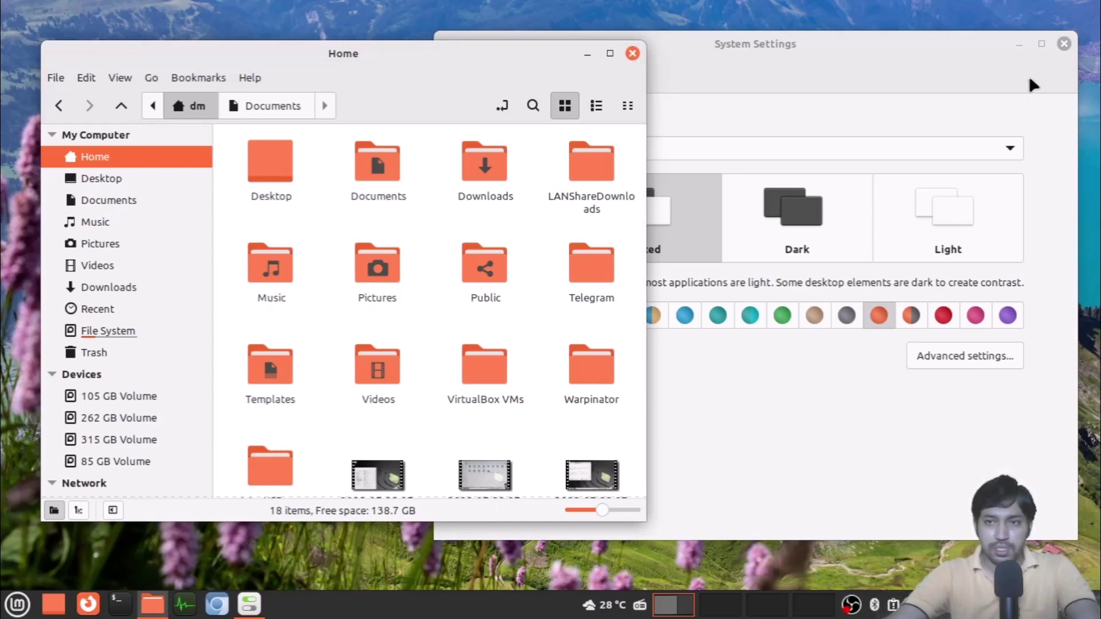
click(916, 71)
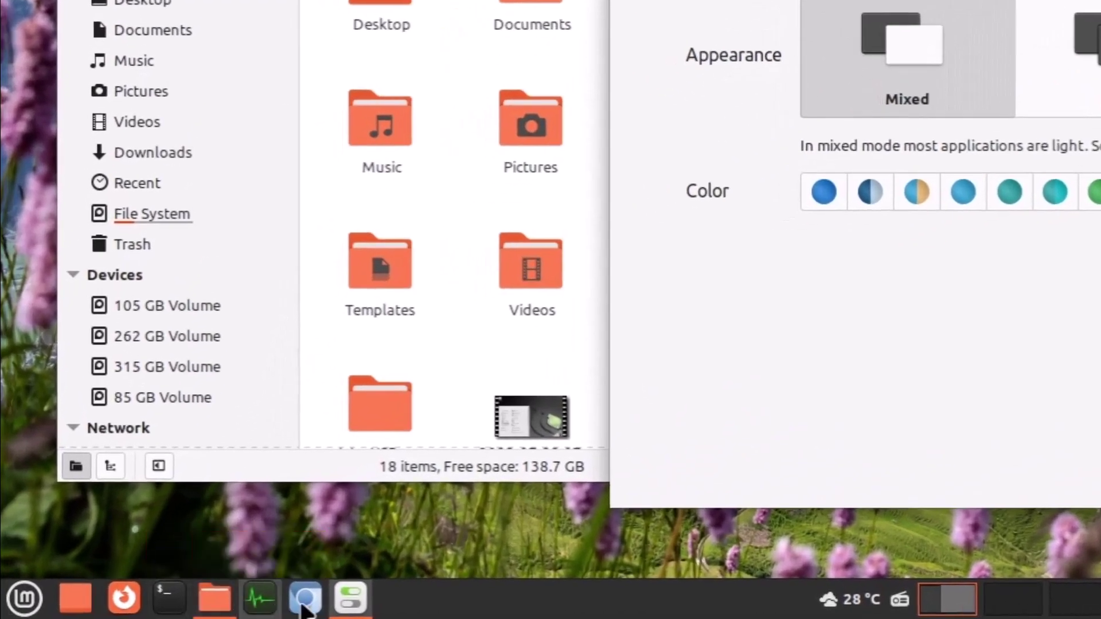
mouse_move(353, 610)
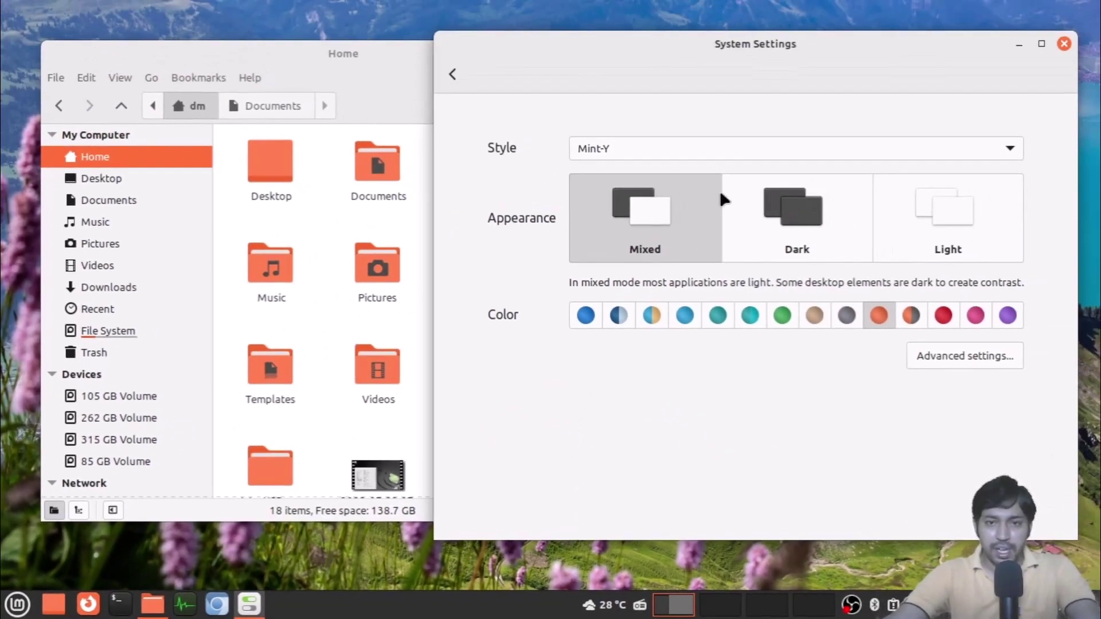
click(775, 214)
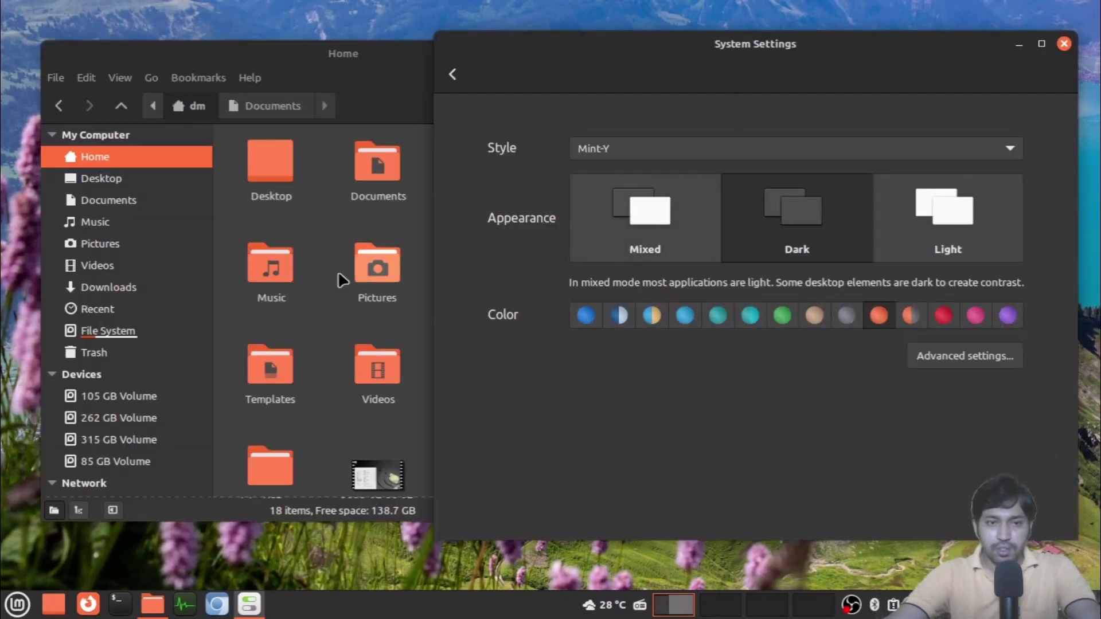
click(17, 604)
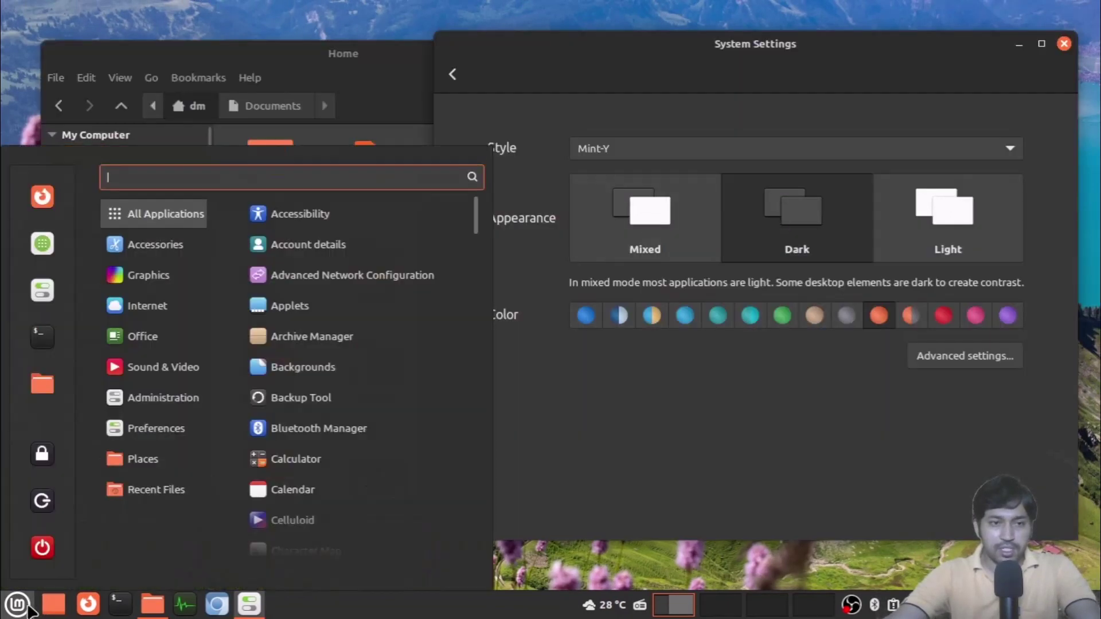
click(663, 455)
click(968, 198)
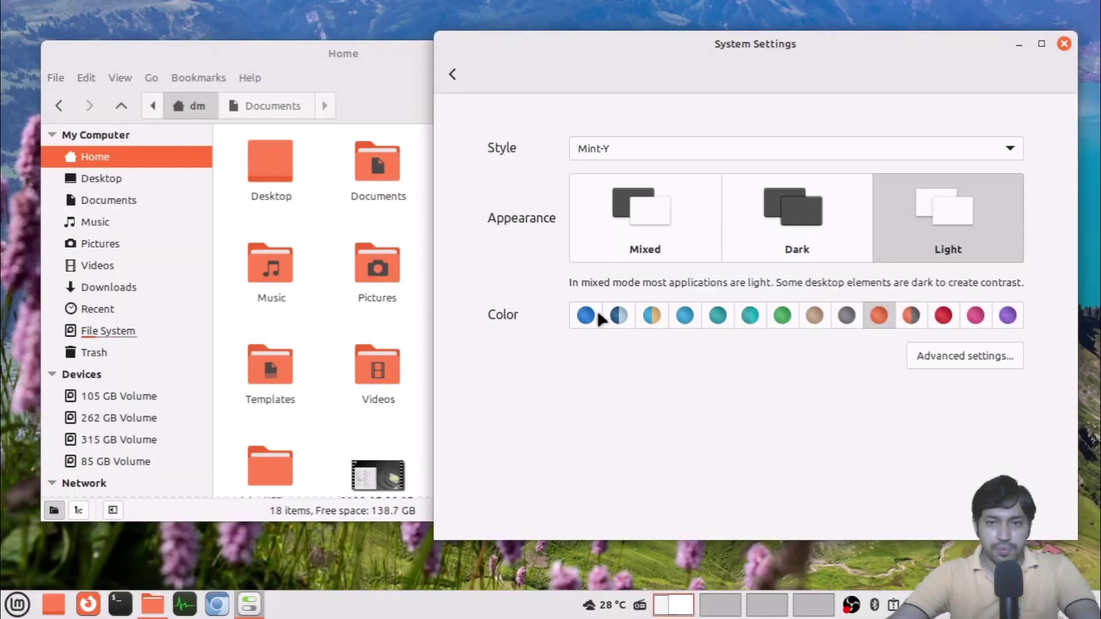
click(25, 610)
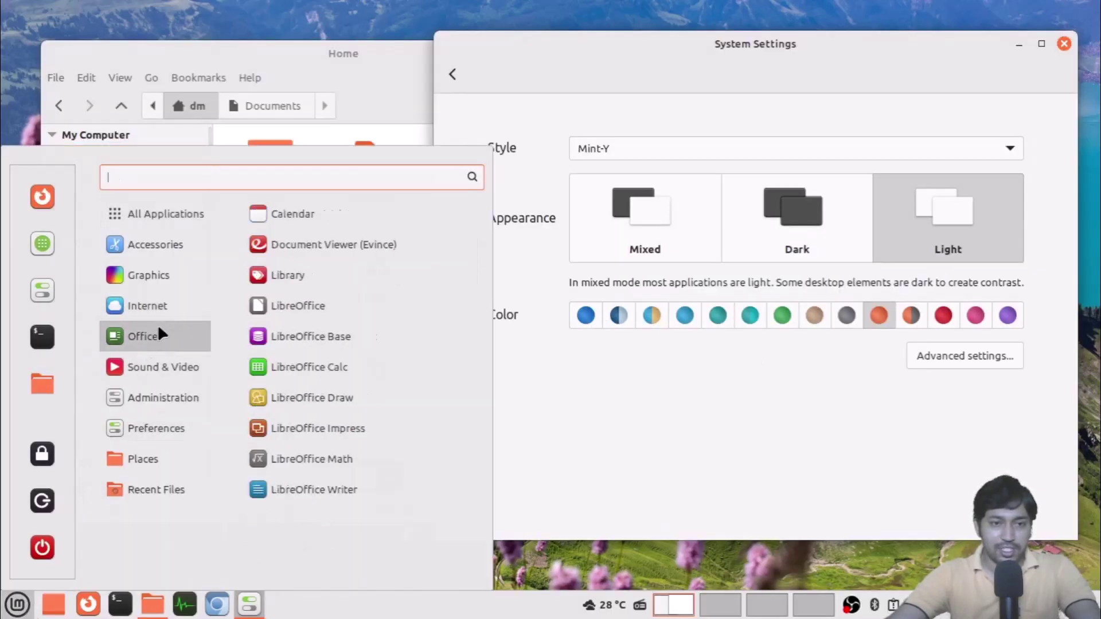
mouse_move(139, 401)
click(686, 478)
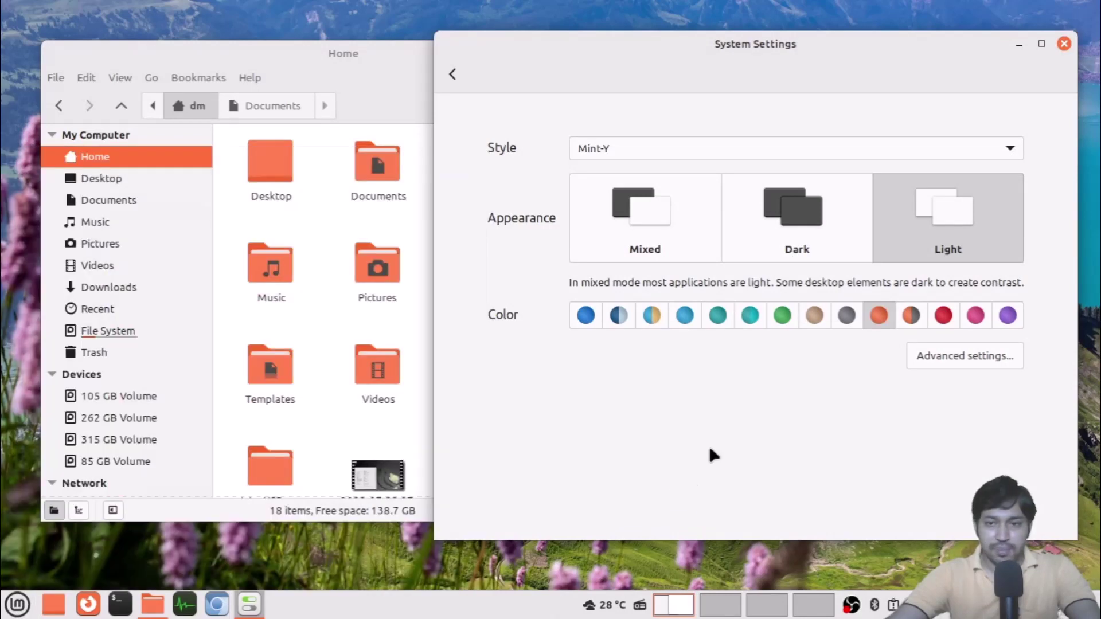
click(660, 211)
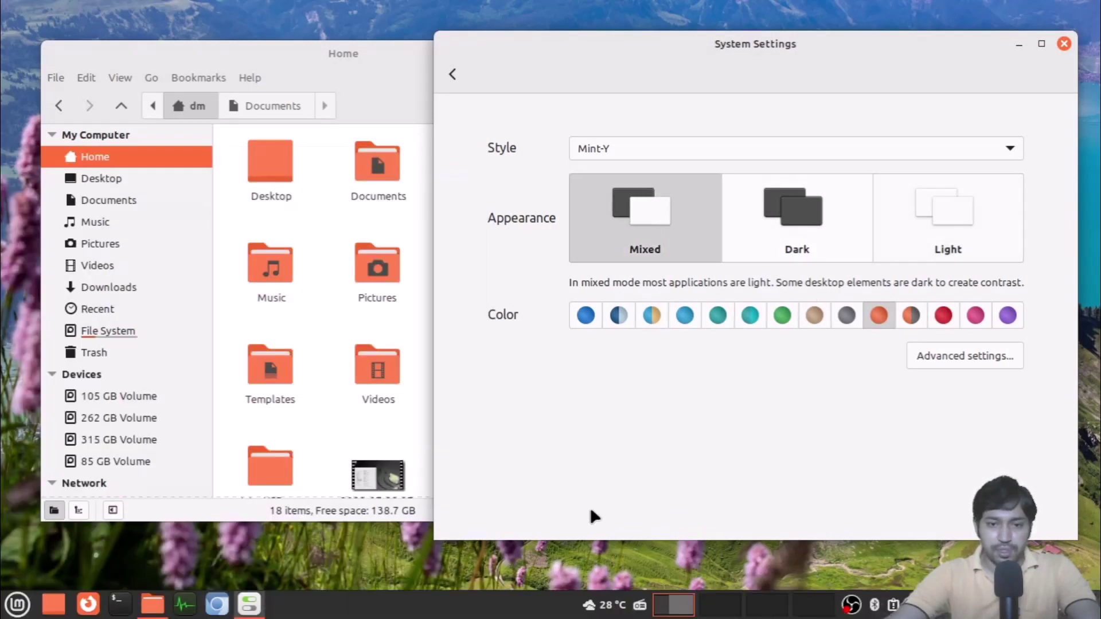
click(324, 217)
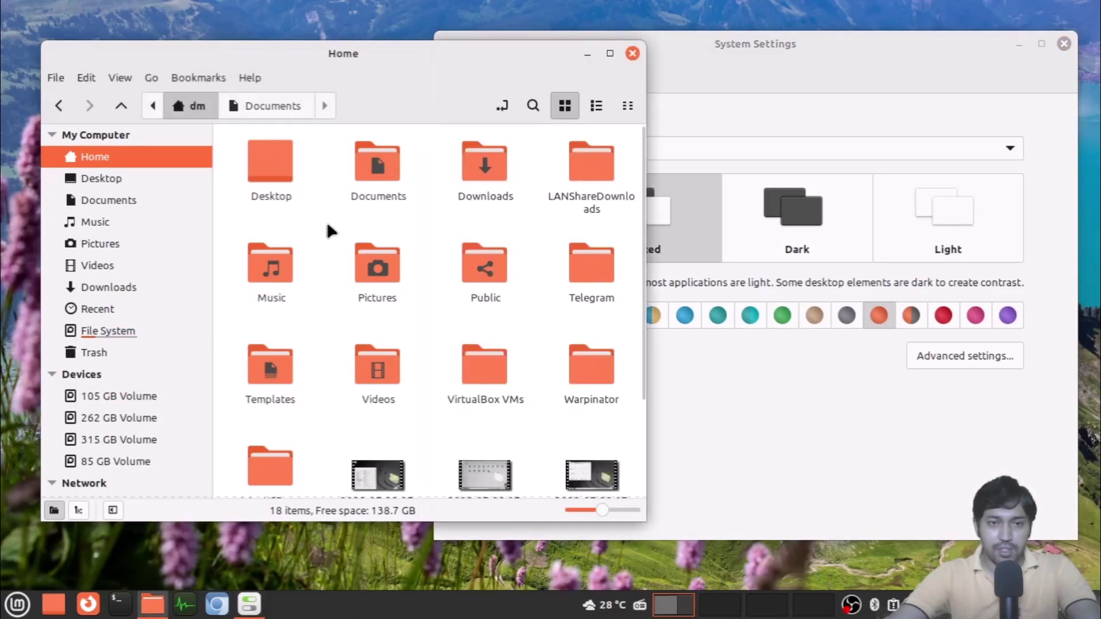
Step: Return System Settings to its main overview and close the Home file manager window
click(791, 63)
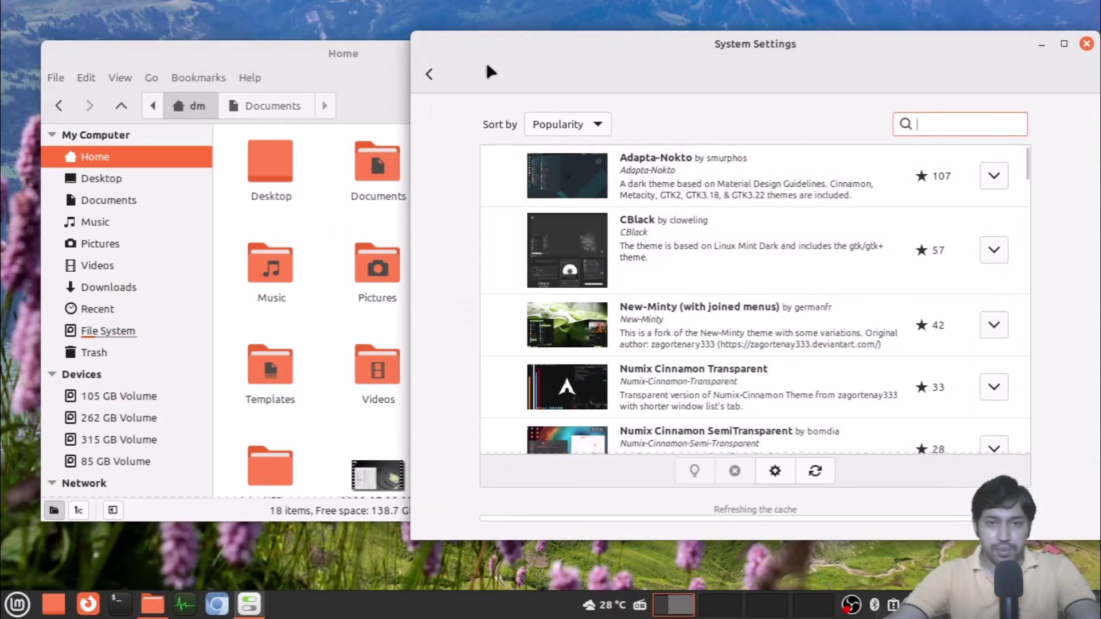
click(430, 74)
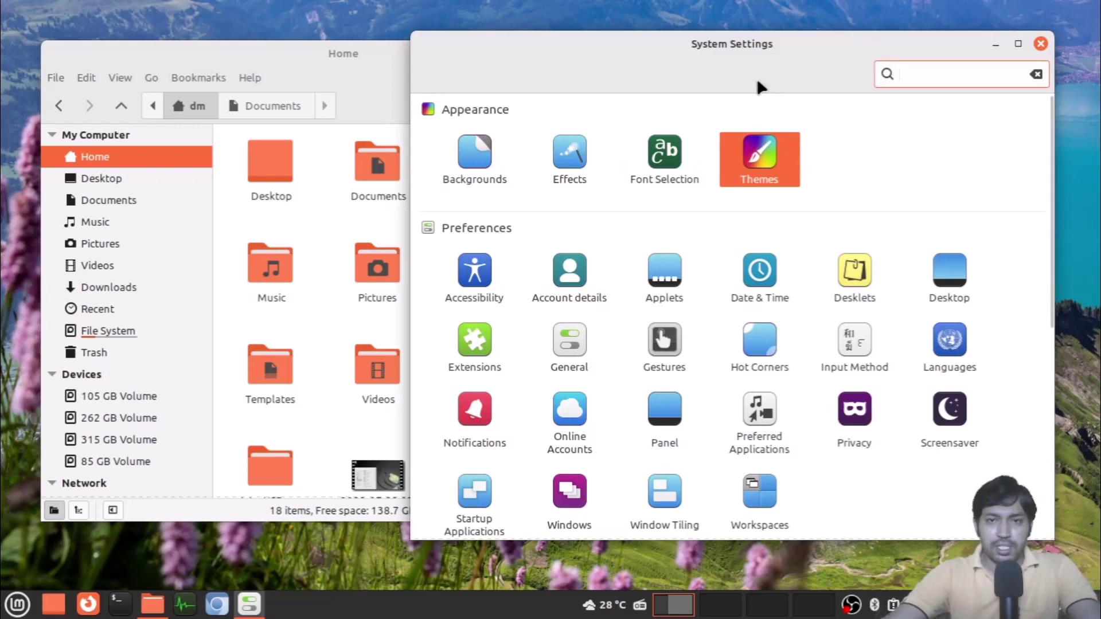
click(280, 55)
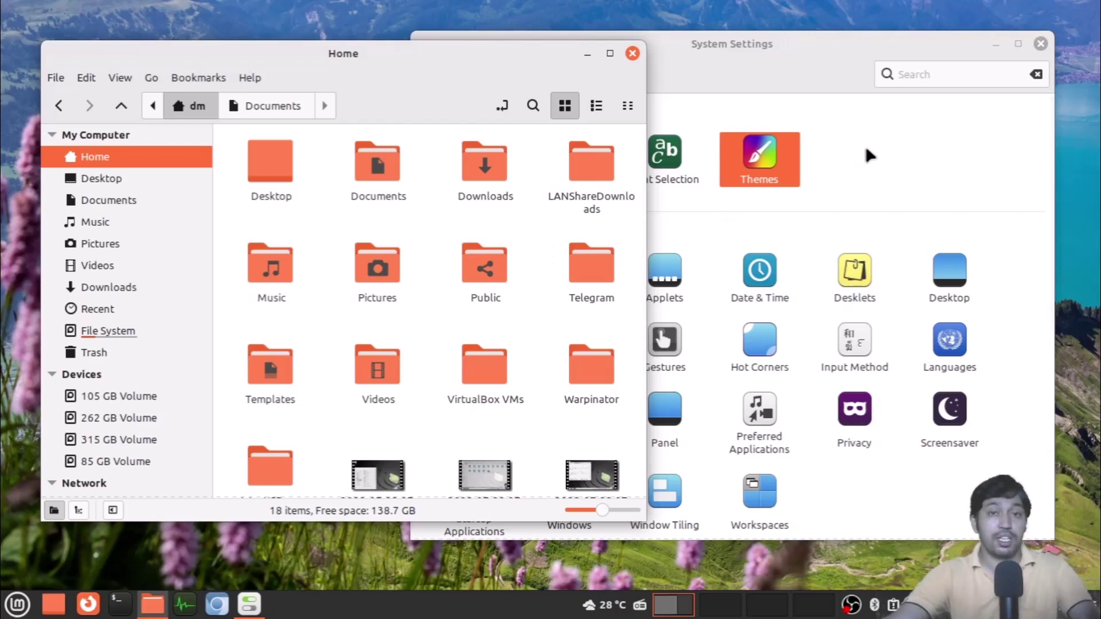
click(627, 59)
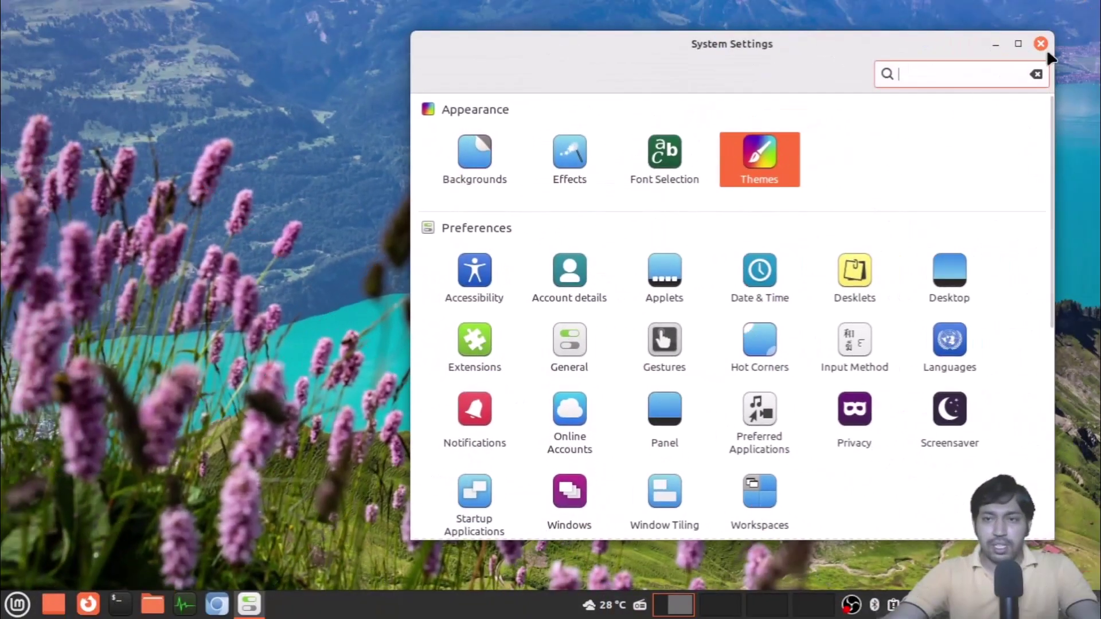
Step: Close System Settings and launch Gestures by searching 'ges' in the menu
click(1039, 43)
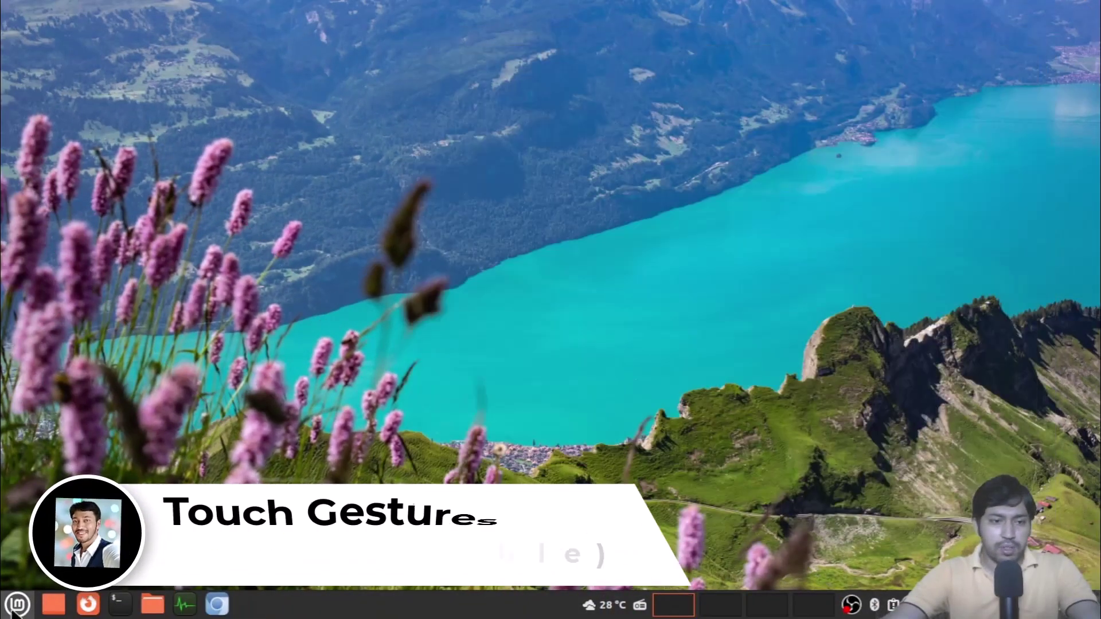
click(17, 606)
text(g)
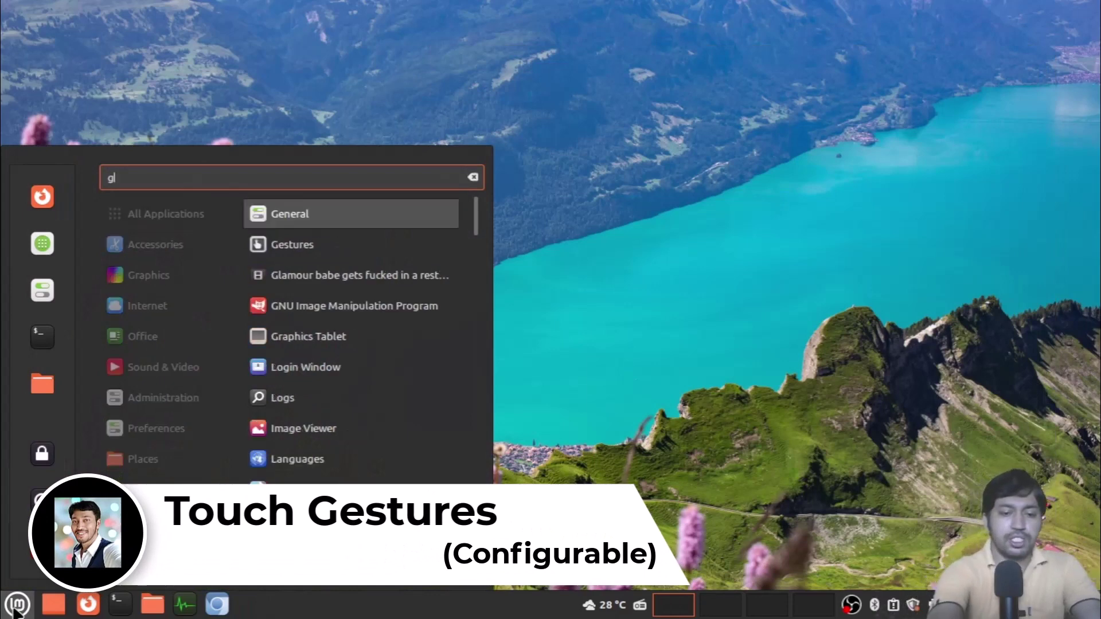
text(es)
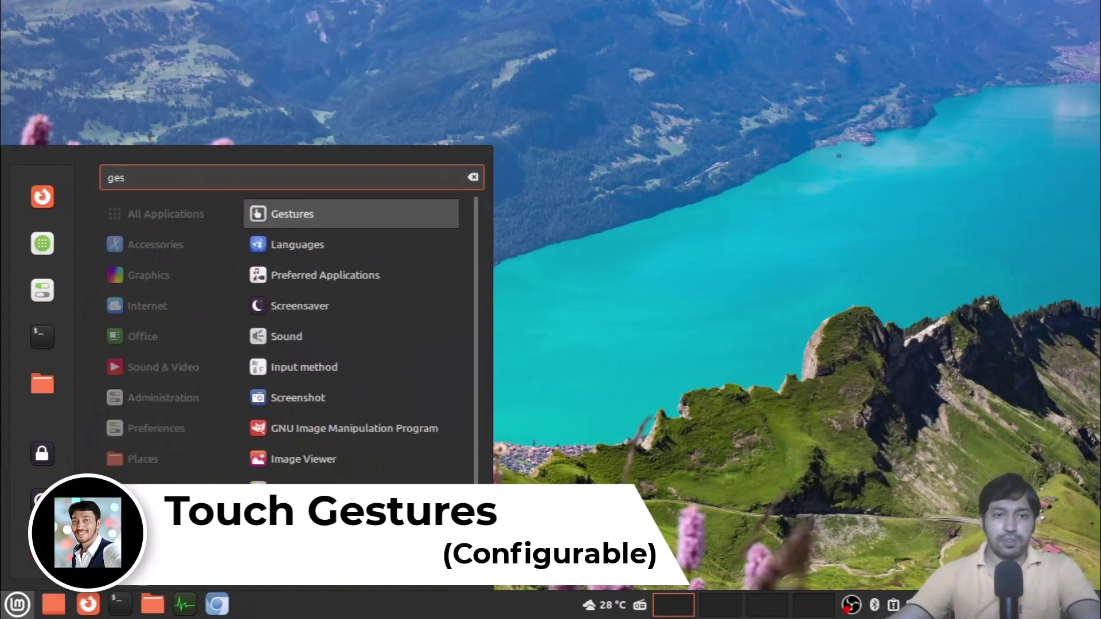
click(316, 212)
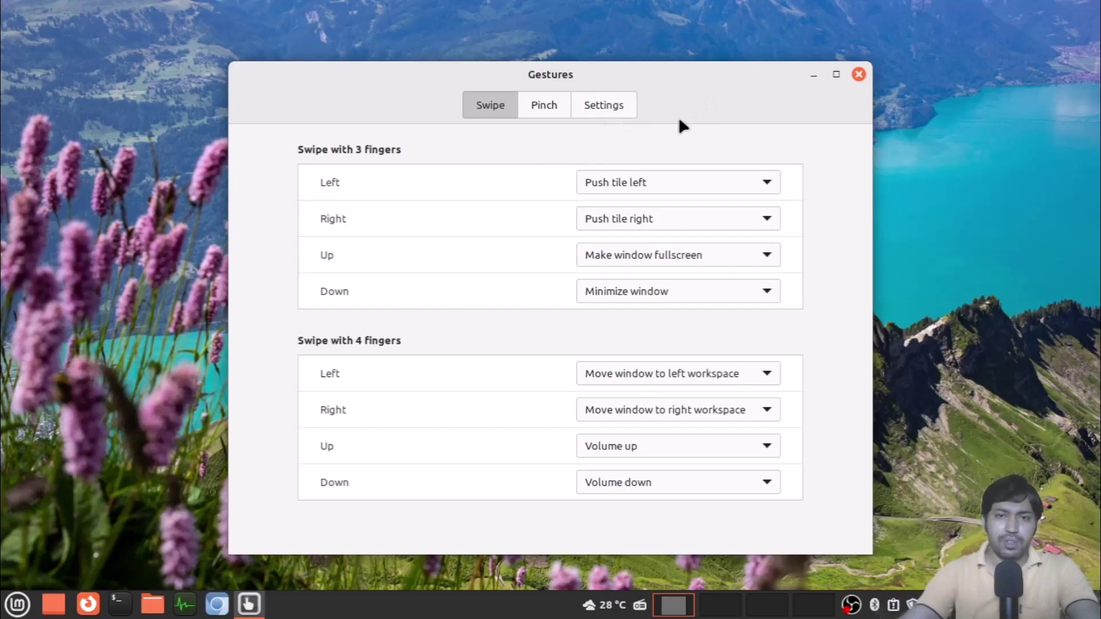
Step: View the available actions for a three-finger left swipe, leaving it unchanged
click(764, 184)
mouse_move(671, 11)
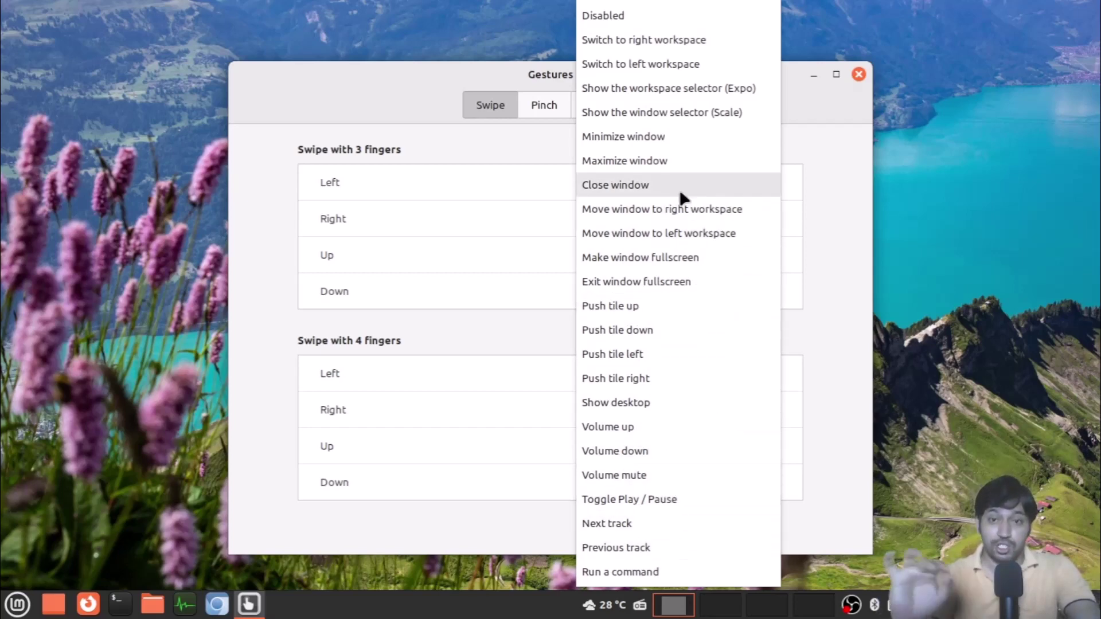
click(821, 104)
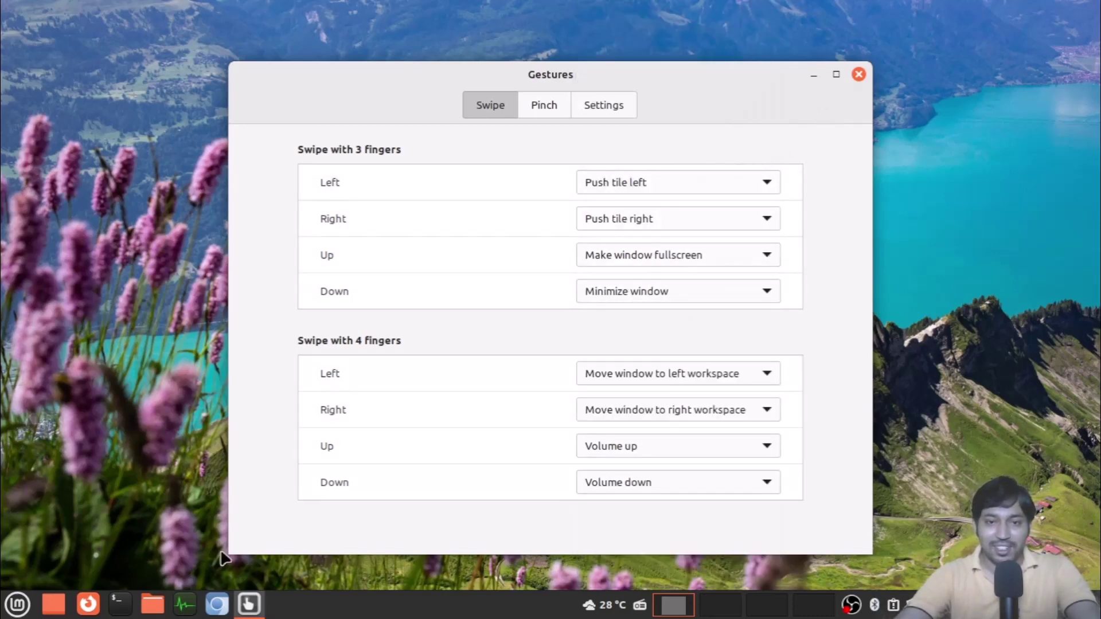
Step: Open the Home folder and tile it to the right half with Super+Right, after testing left tiling
click(151, 604)
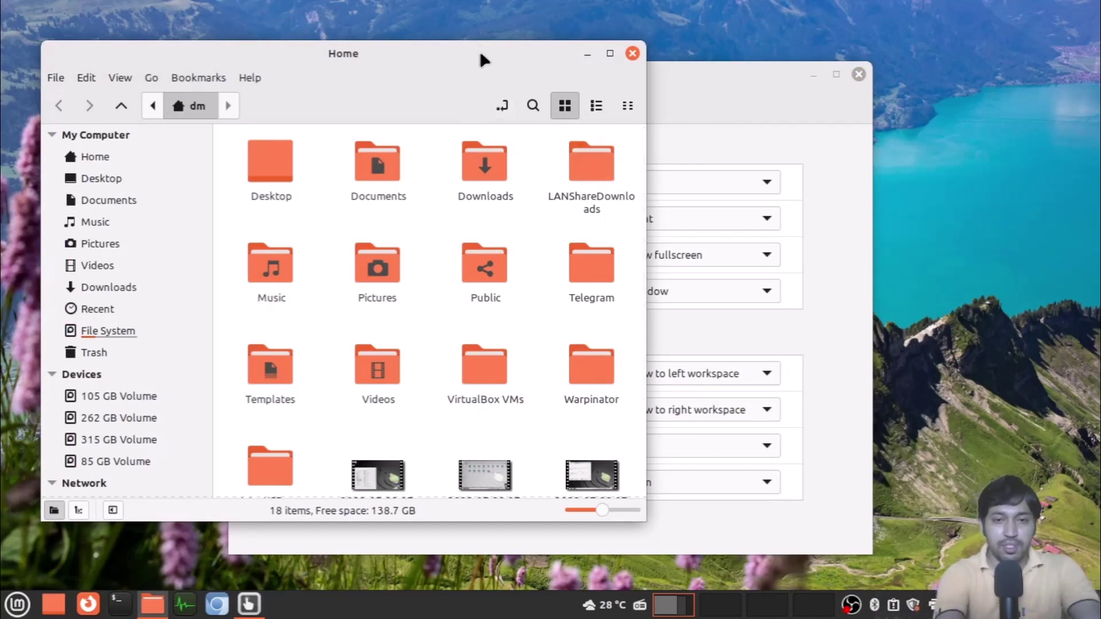
key(super+Left)
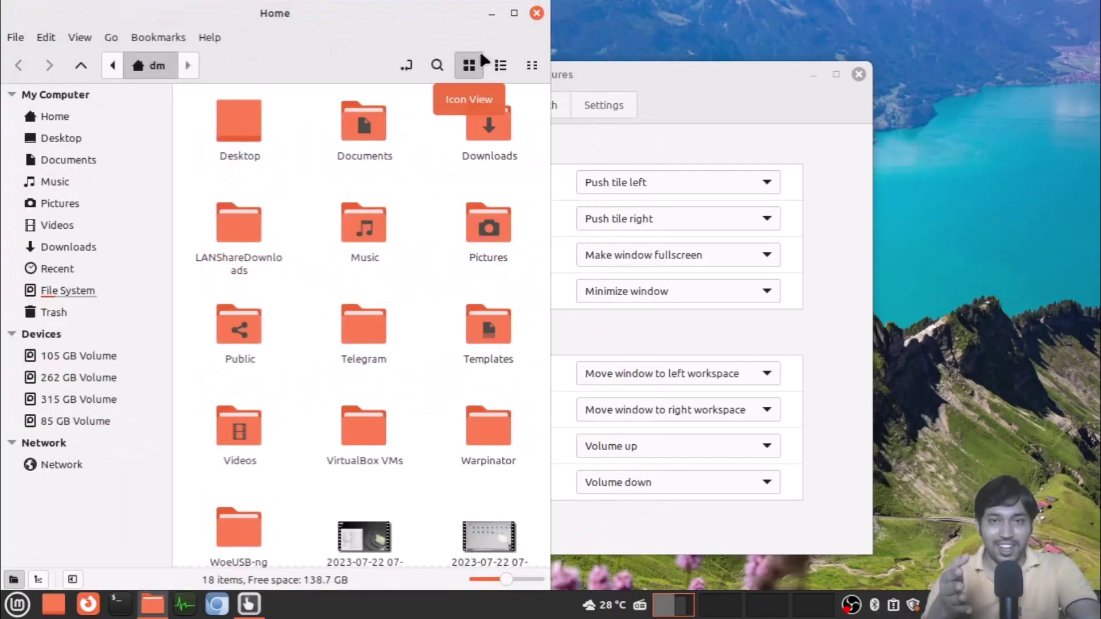
key(super+Right)
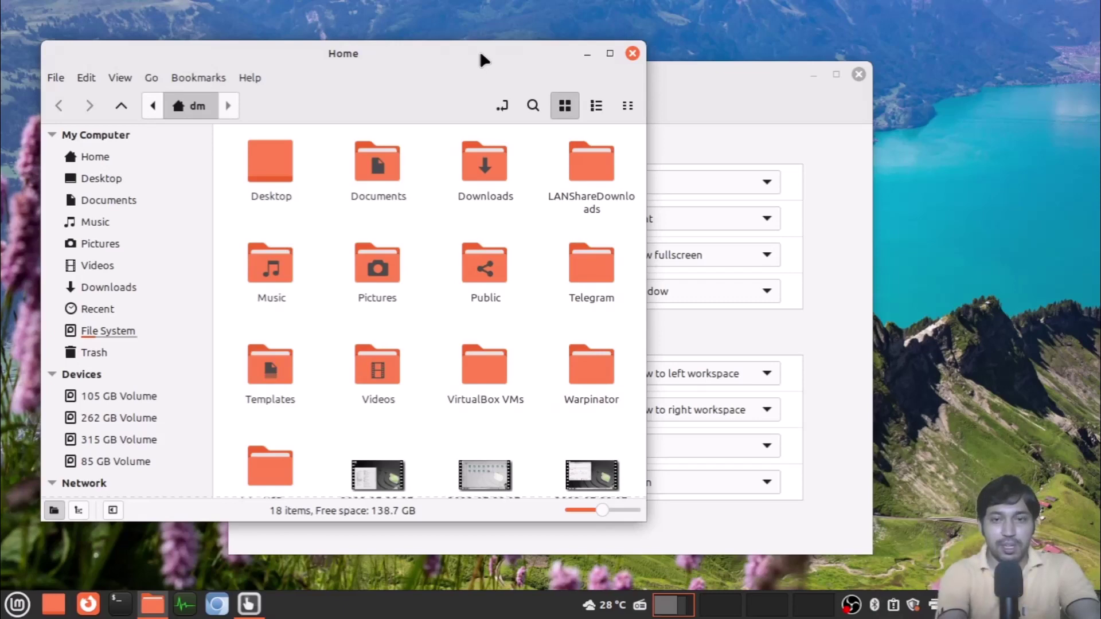
key(super+Right)
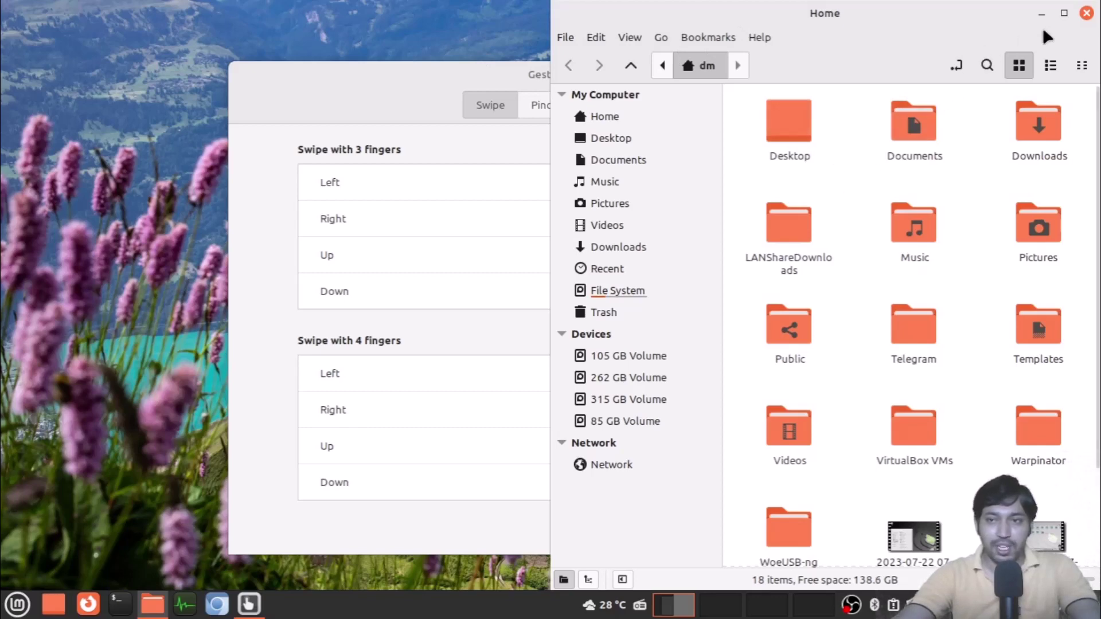
Step: Close the Home folder window to reveal the Gestures settings
click(1086, 13)
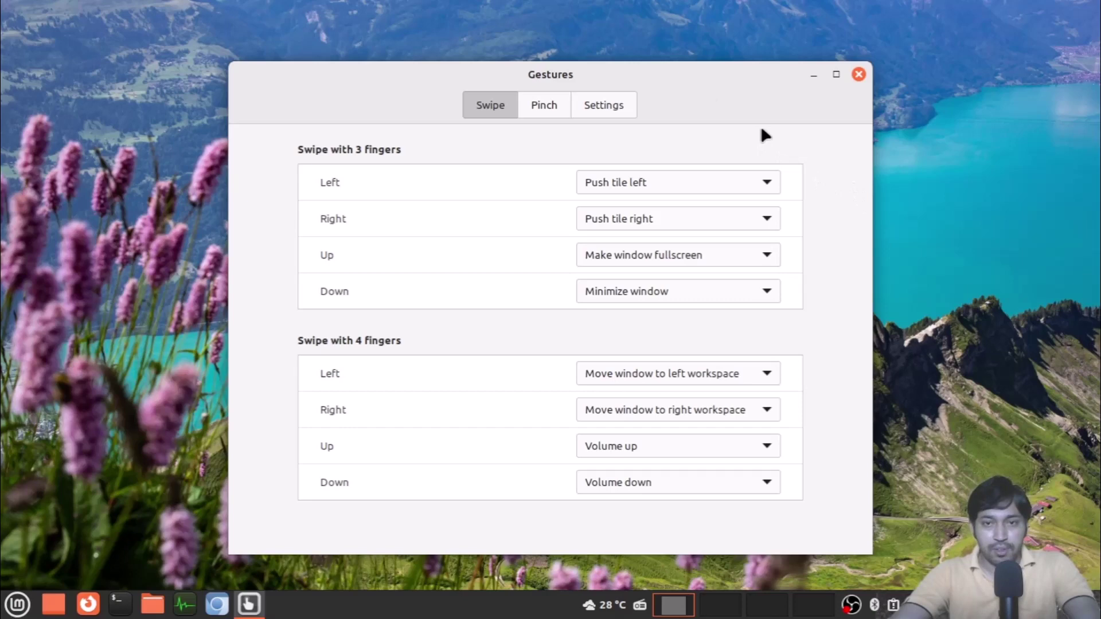
Step: Show the Pinch gestures and view two-finger pinch-in actions, keeping it Disabled
click(560, 110)
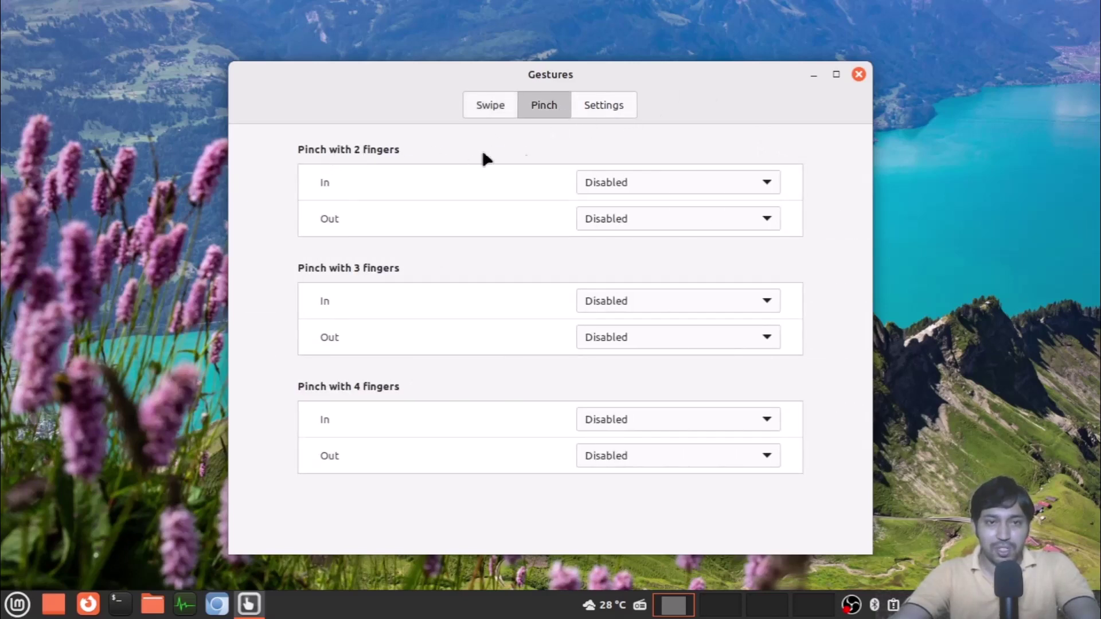
click(752, 190)
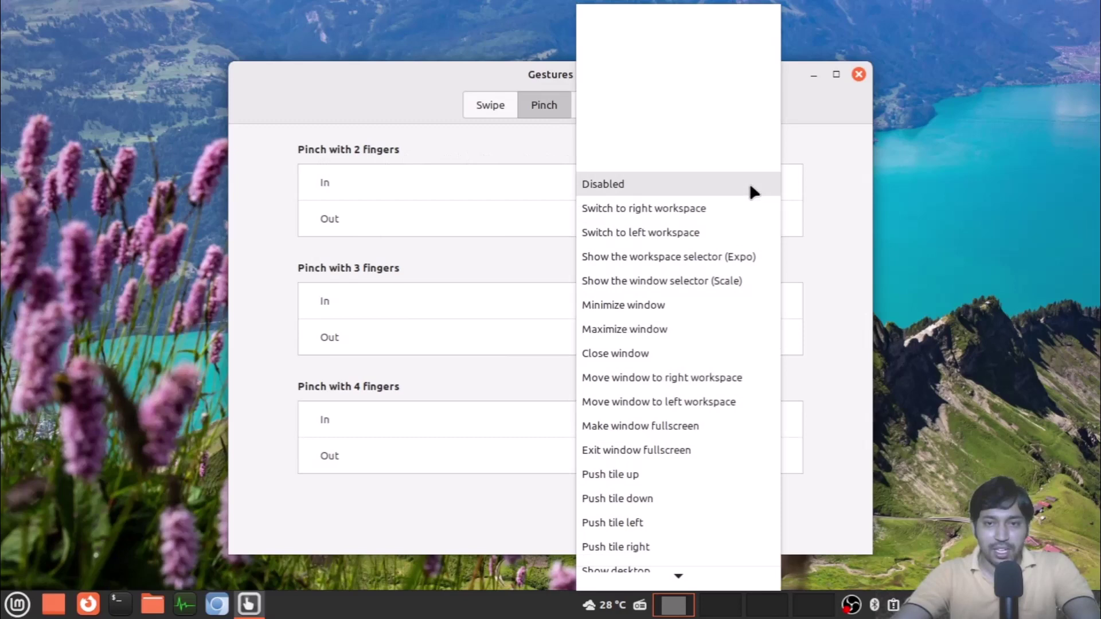
mouse_move(698, 581)
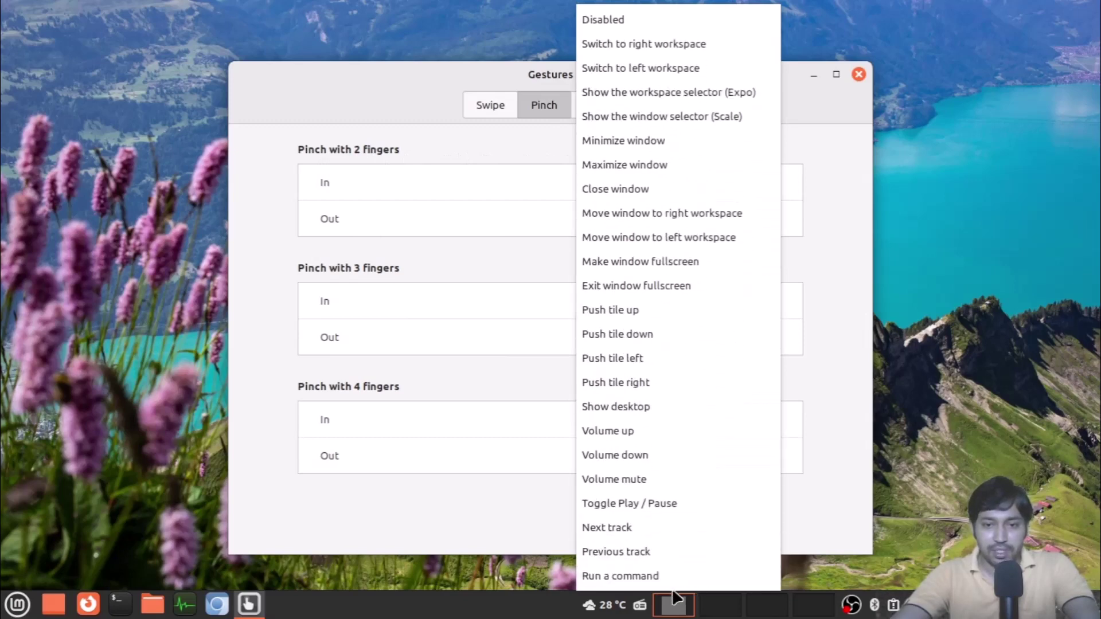
click(801, 103)
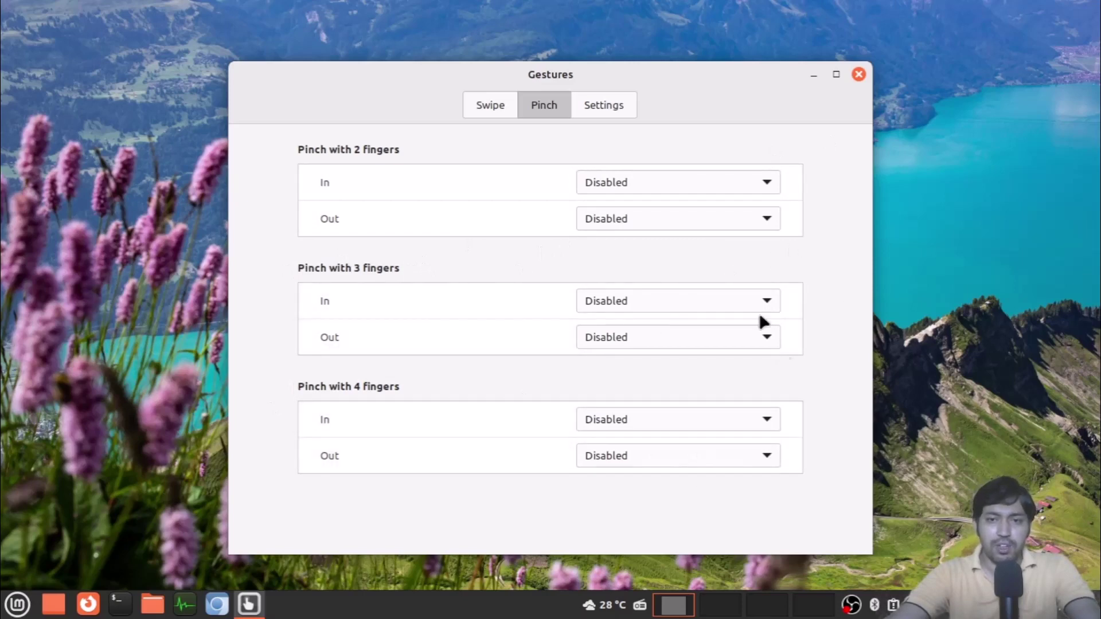
Step: Check the gesture thresholds on the Settings tab, return to Swipe, then close Gestures
click(599, 110)
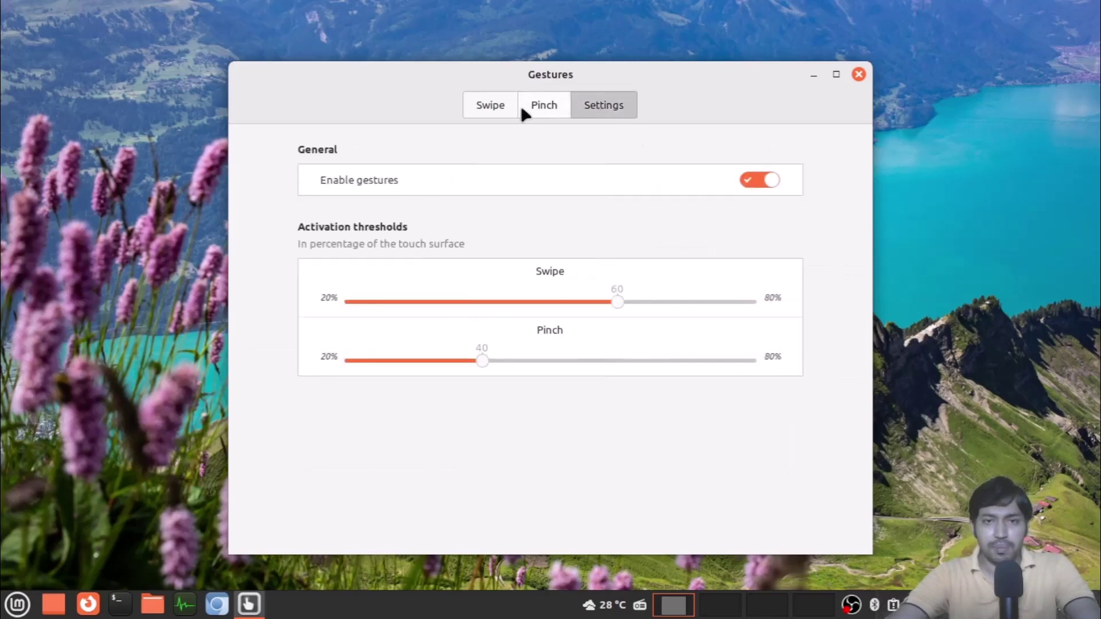
click(491, 109)
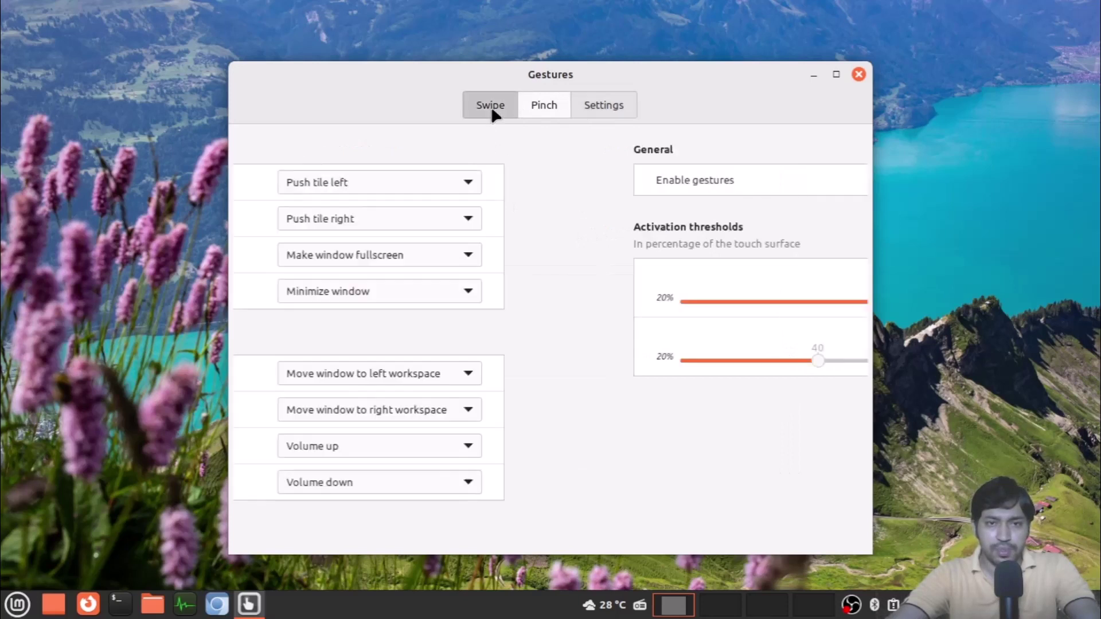
click(858, 73)
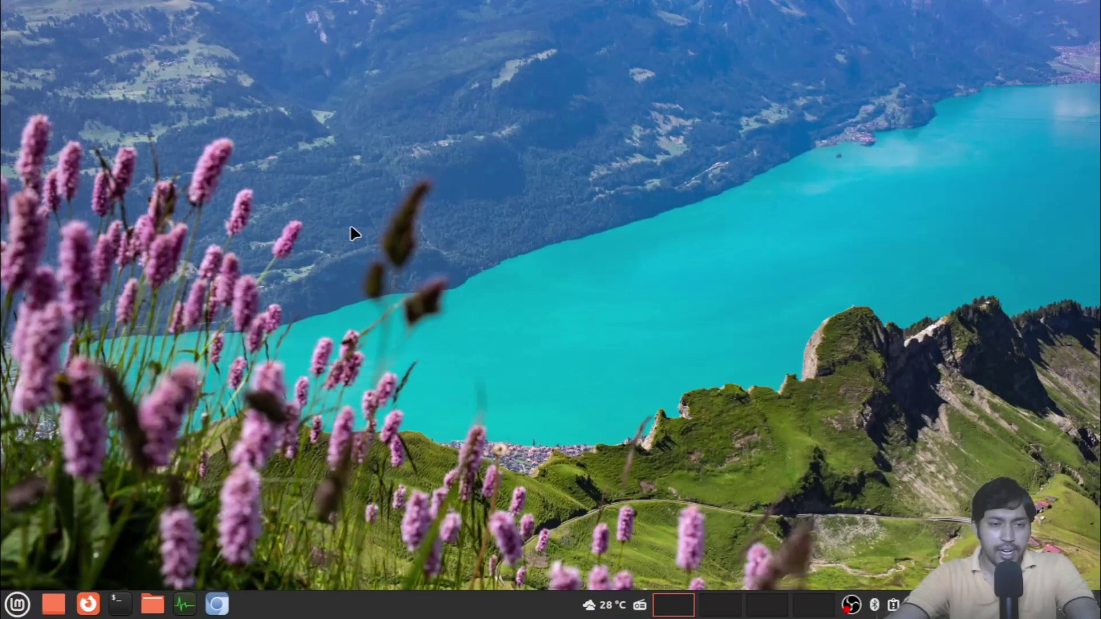
right_click(322, 158)
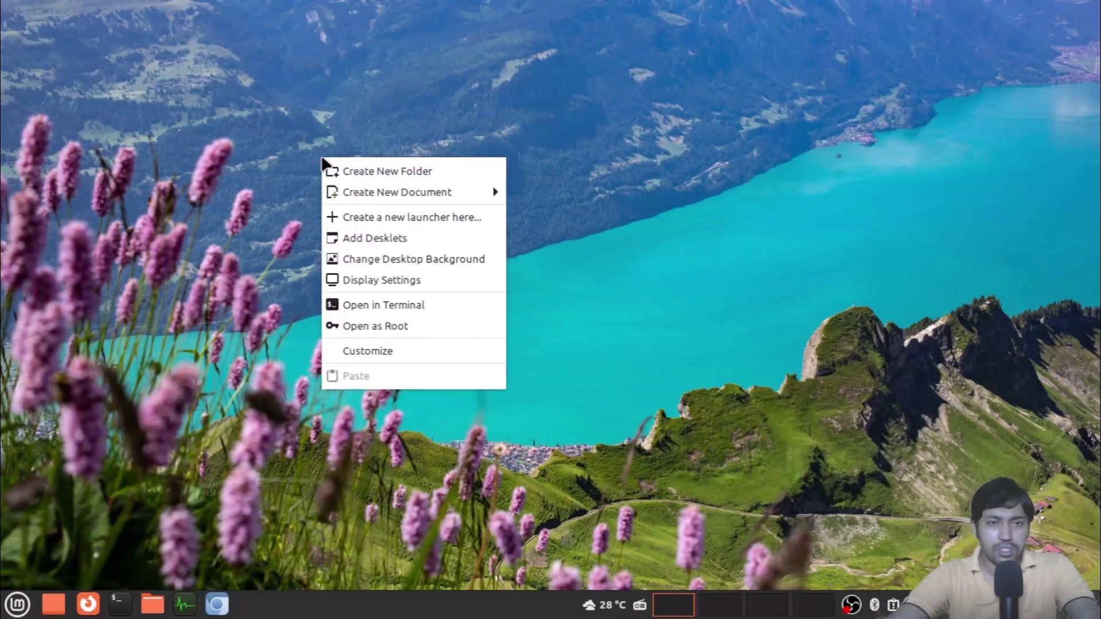
click(454, 260)
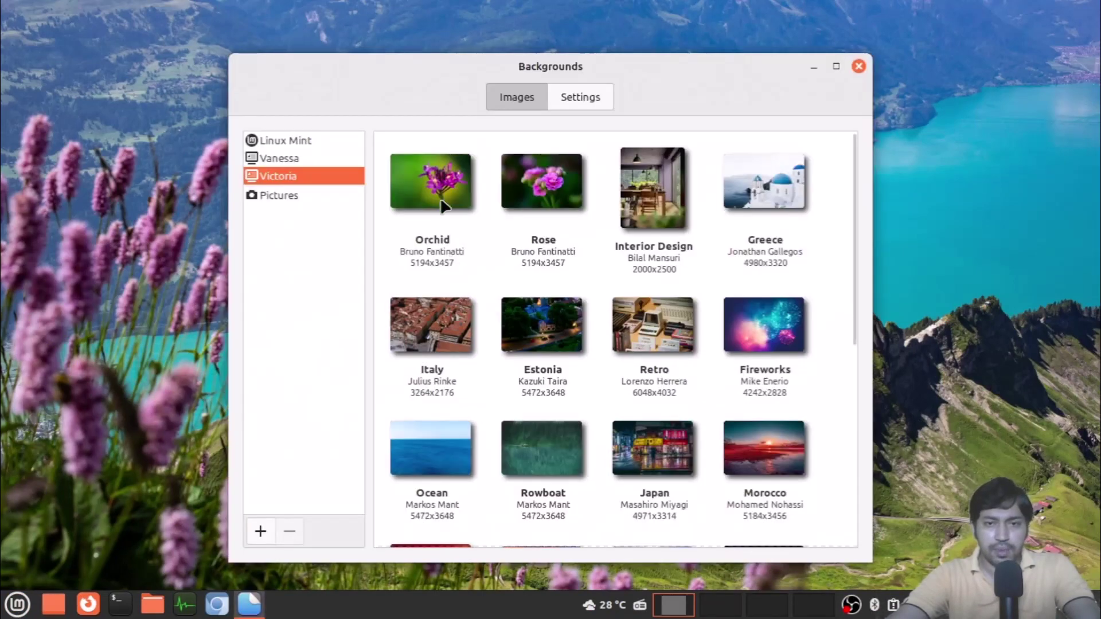
scroll(587, 217, down, 7)
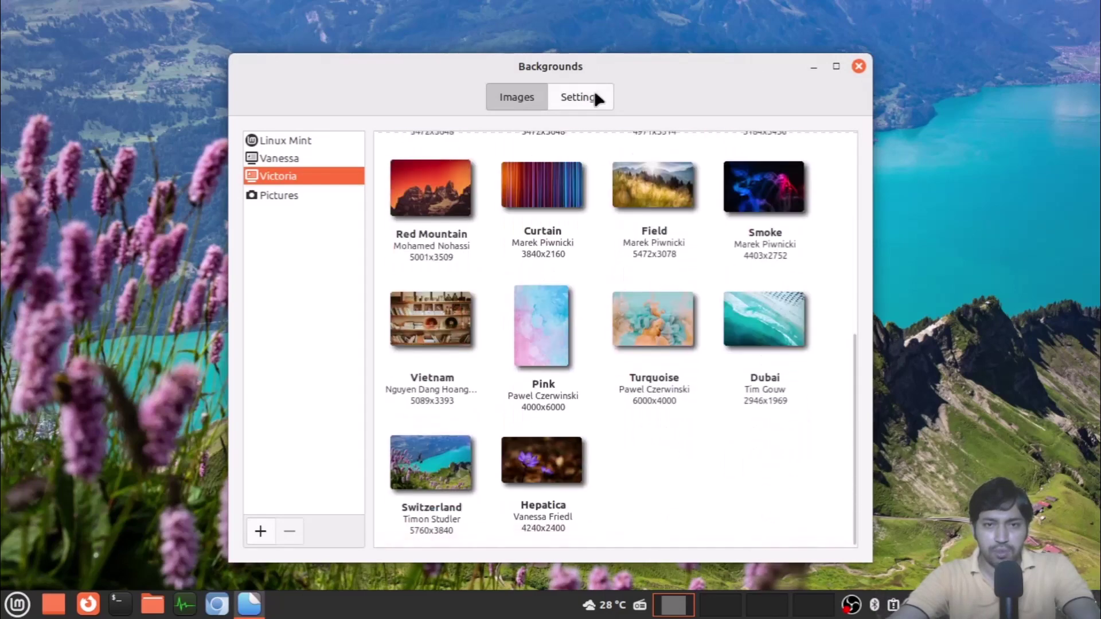
drag(615, 63, 834, 69)
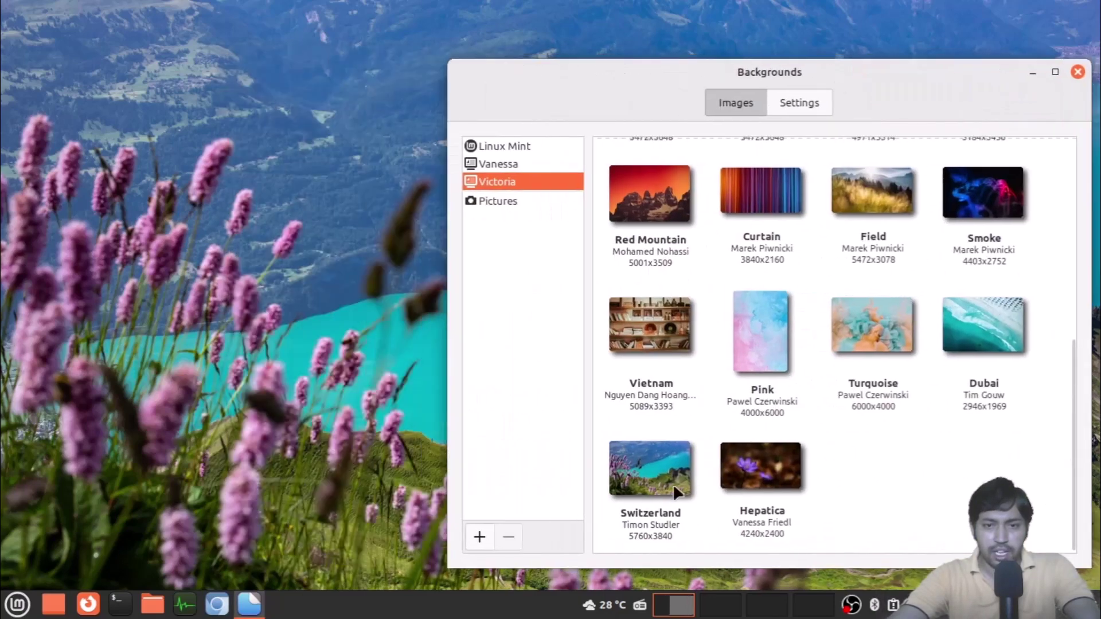
click(668, 344)
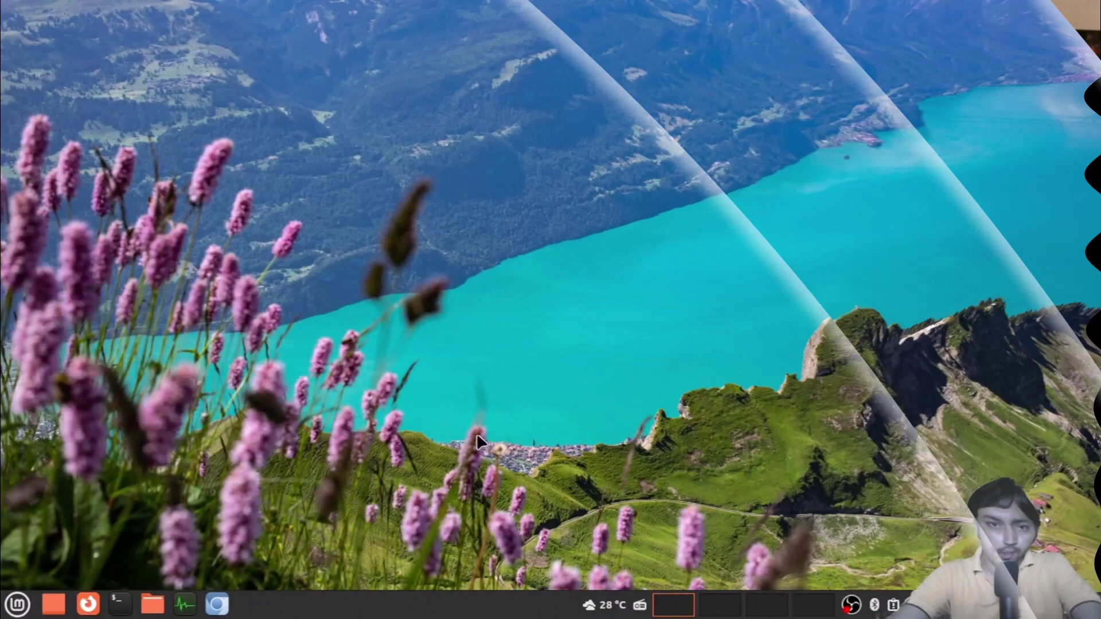
Step: Launch Software Manager from the menu and maximize its window
click(17, 604)
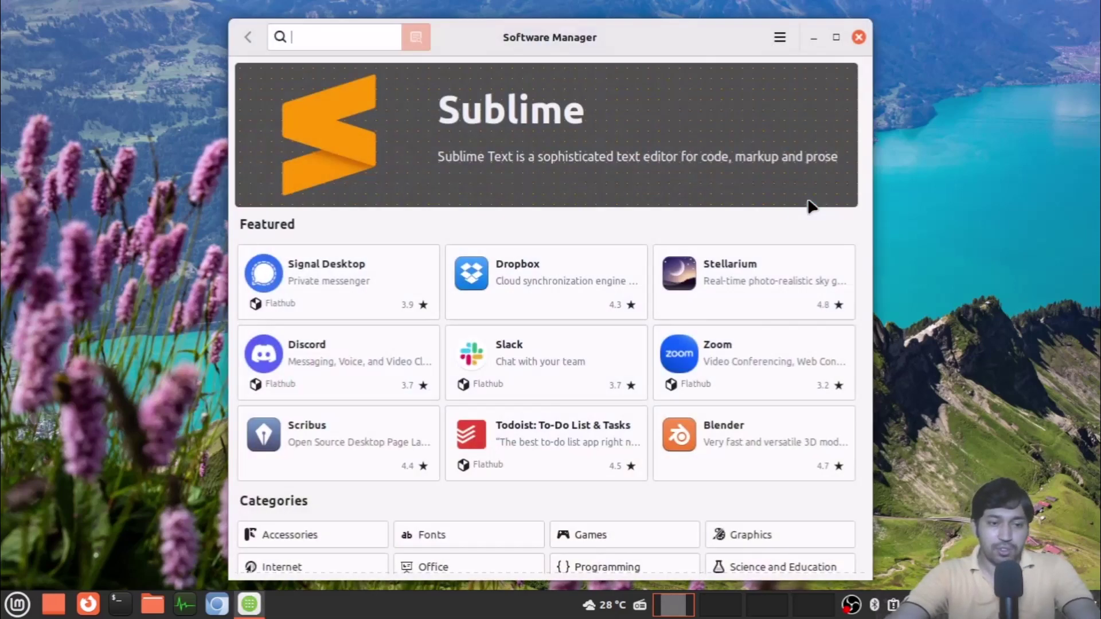
click(835, 37)
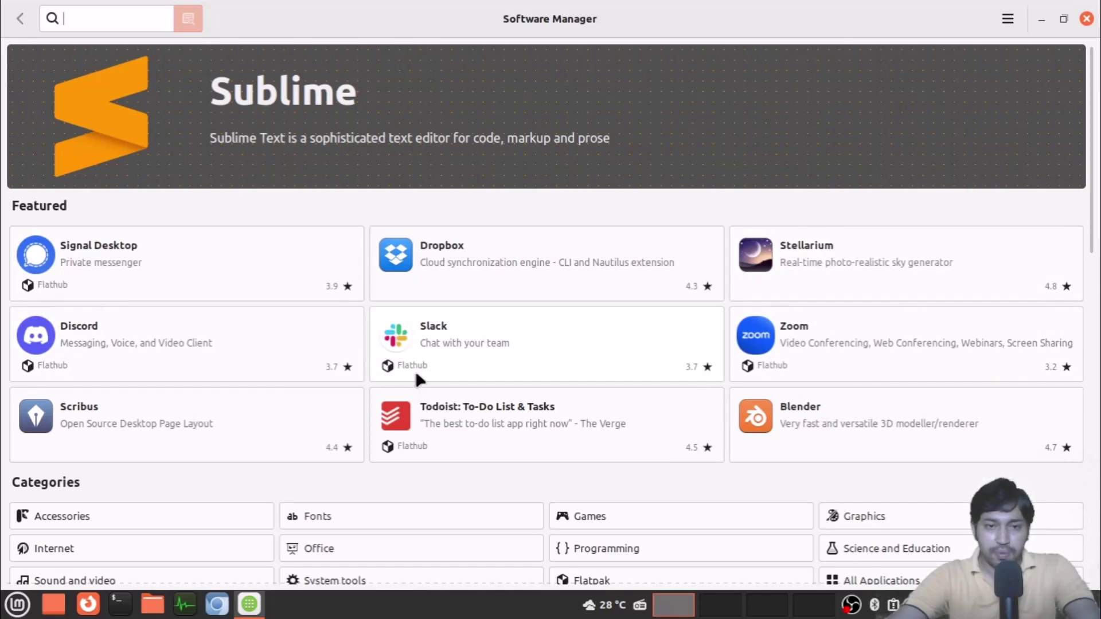
scroll(415, 371, down, 8)
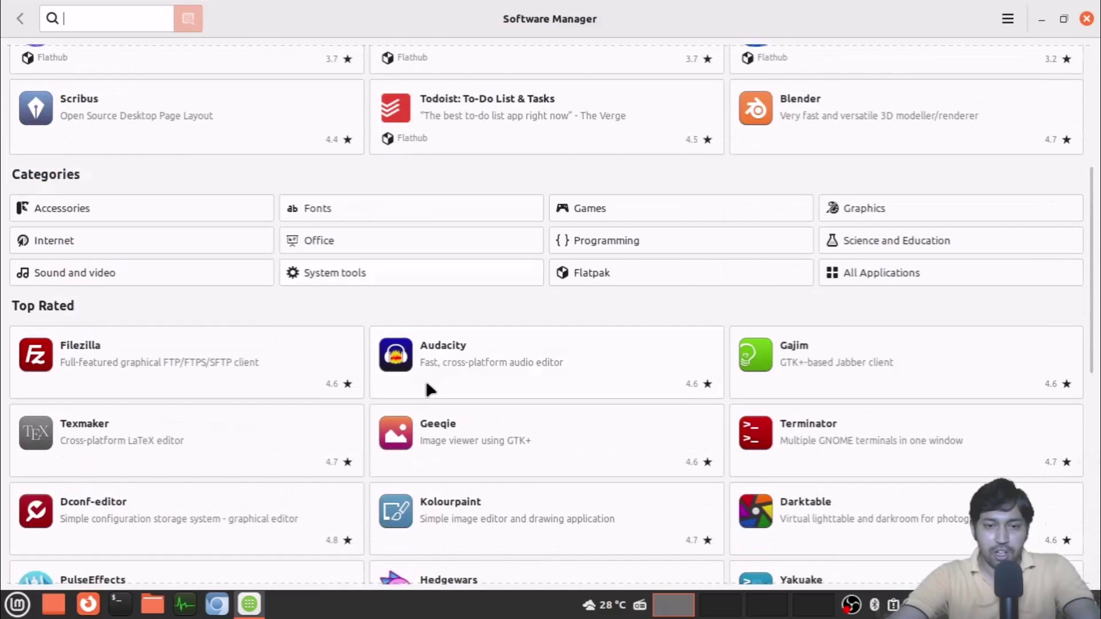
scroll(427, 384, down, 5)
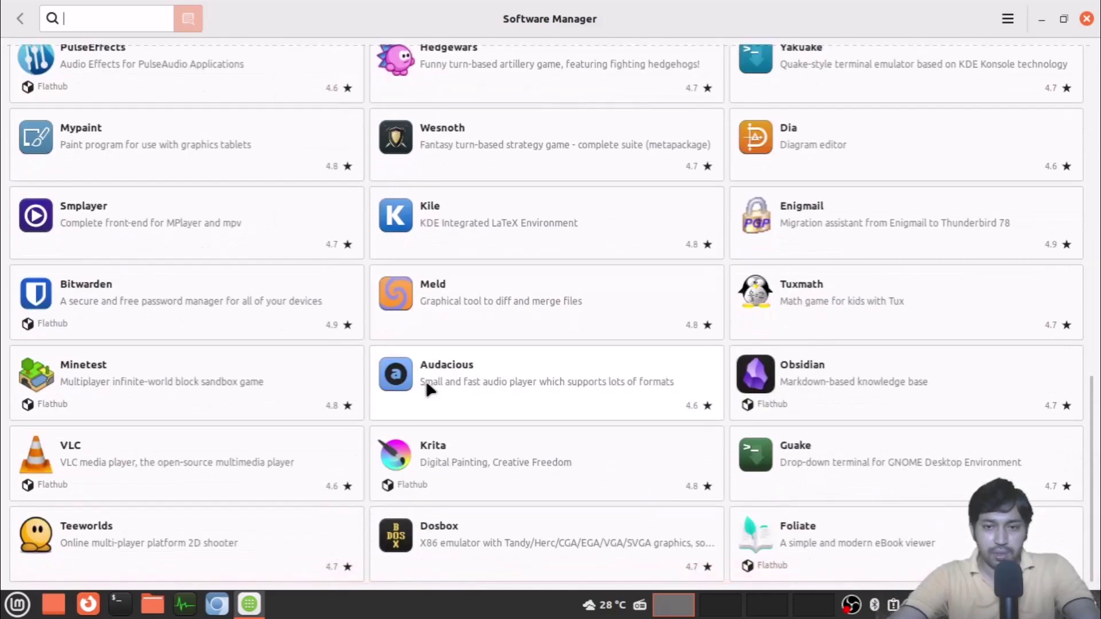
scroll(427, 387, up, 10)
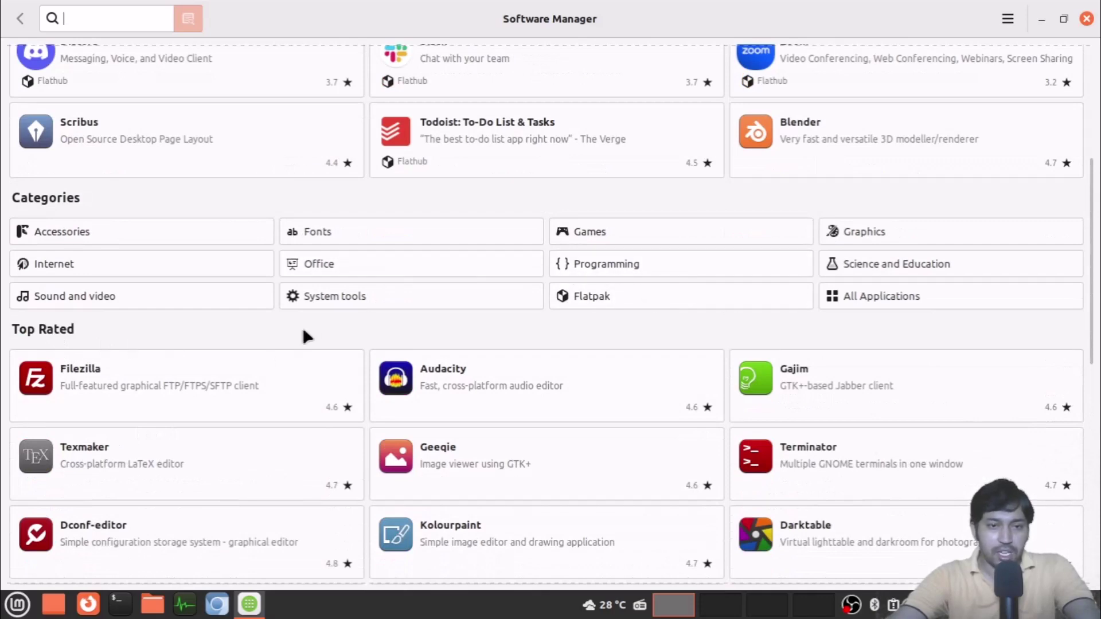
Step: Browse the Office category to the LyX details page, then go back to the Software Manager home page
click(326, 263)
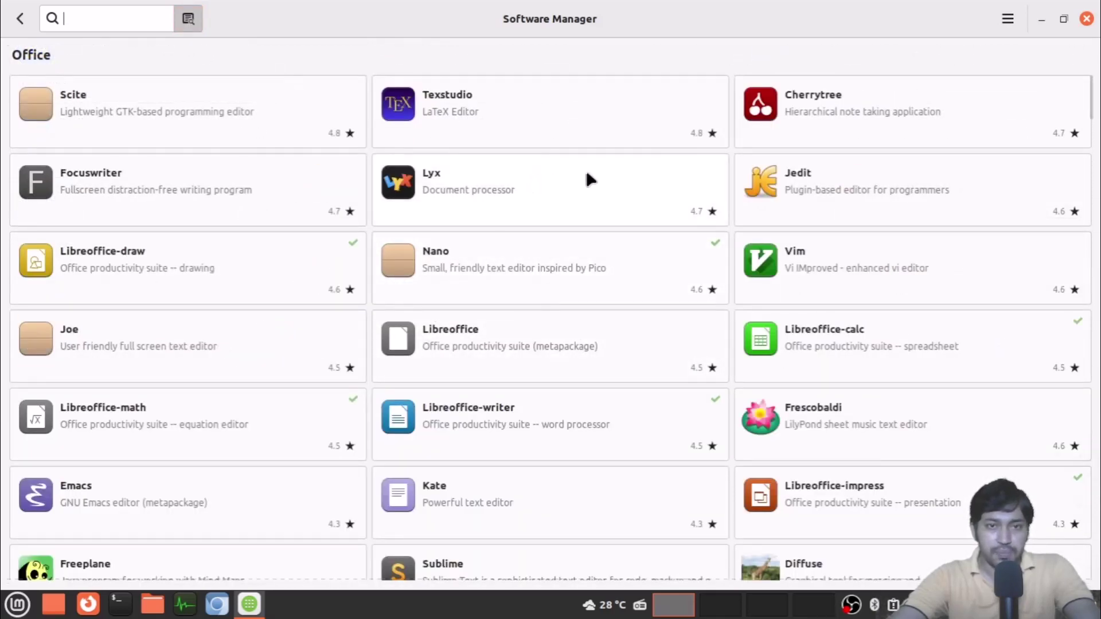
click(528, 187)
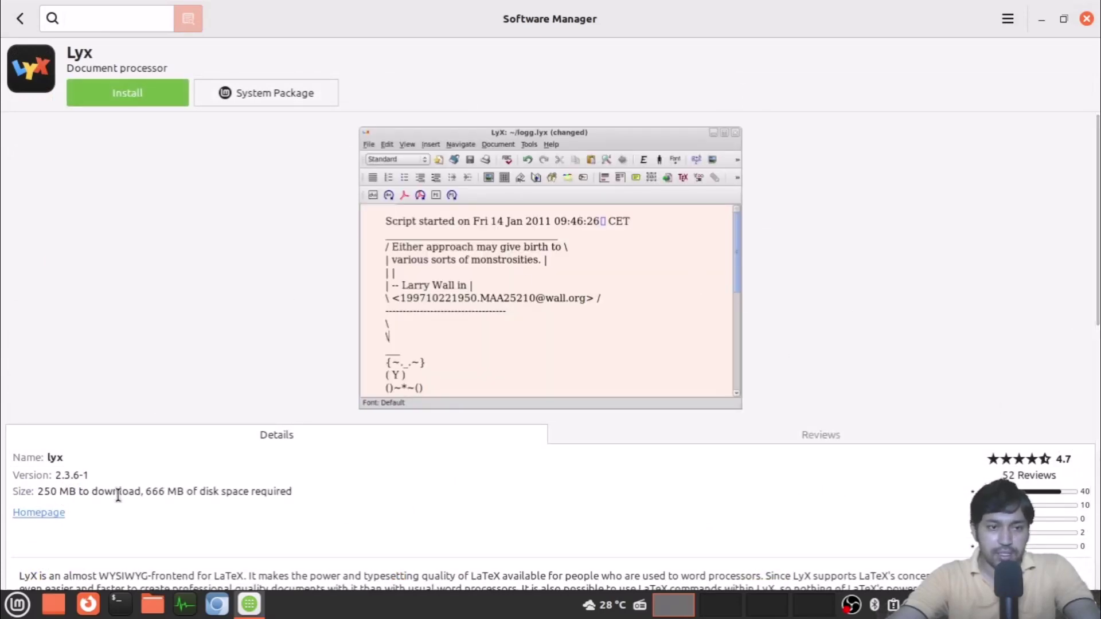
scroll(294, 285, down, 10)
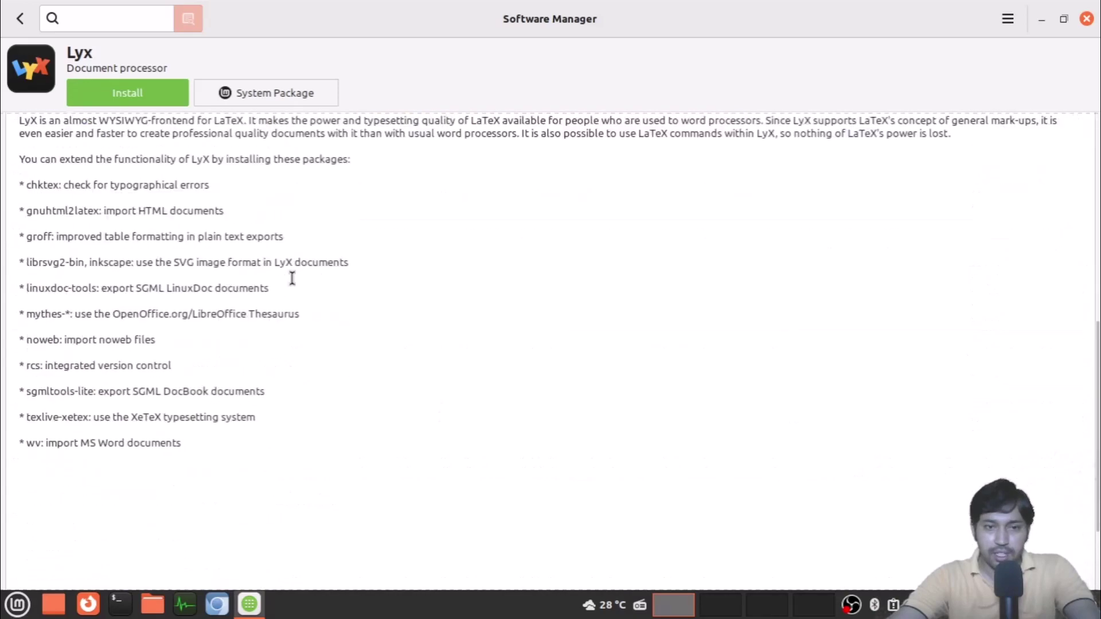
scroll(294, 285, up, 7)
scroll(292, 285, up, 4)
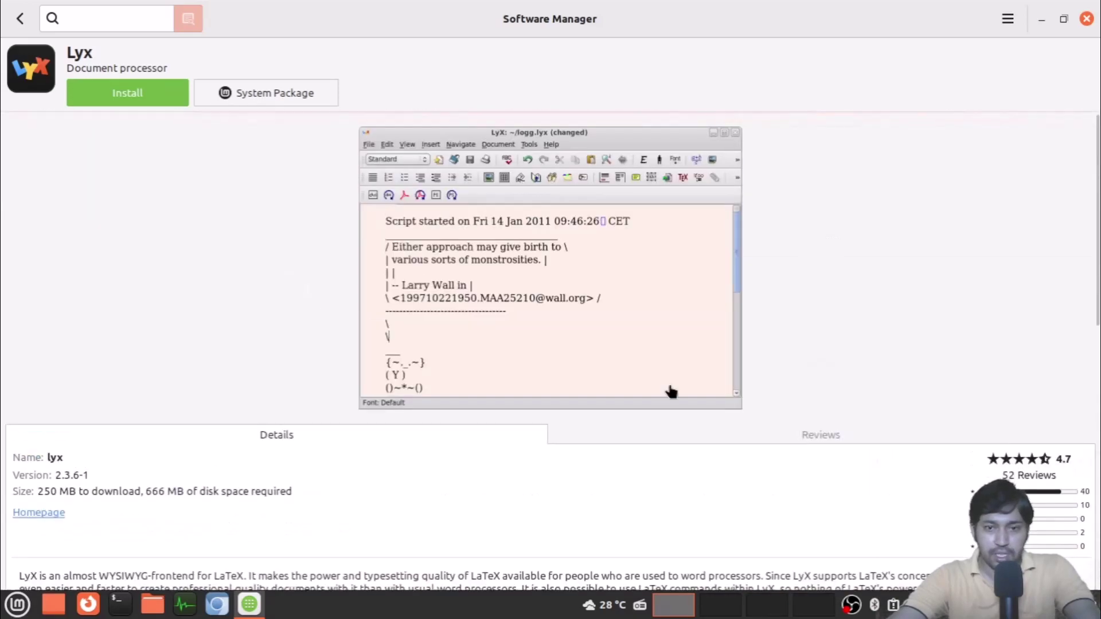
scroll(671, 307, down, 1)
key(alt+Left)
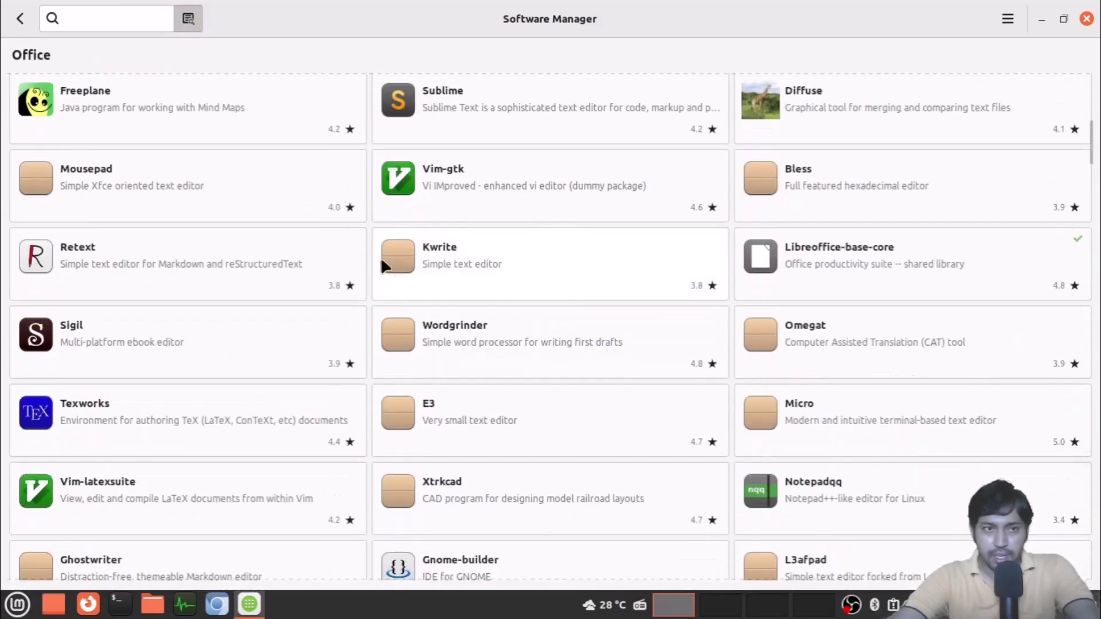
click(21, 18)
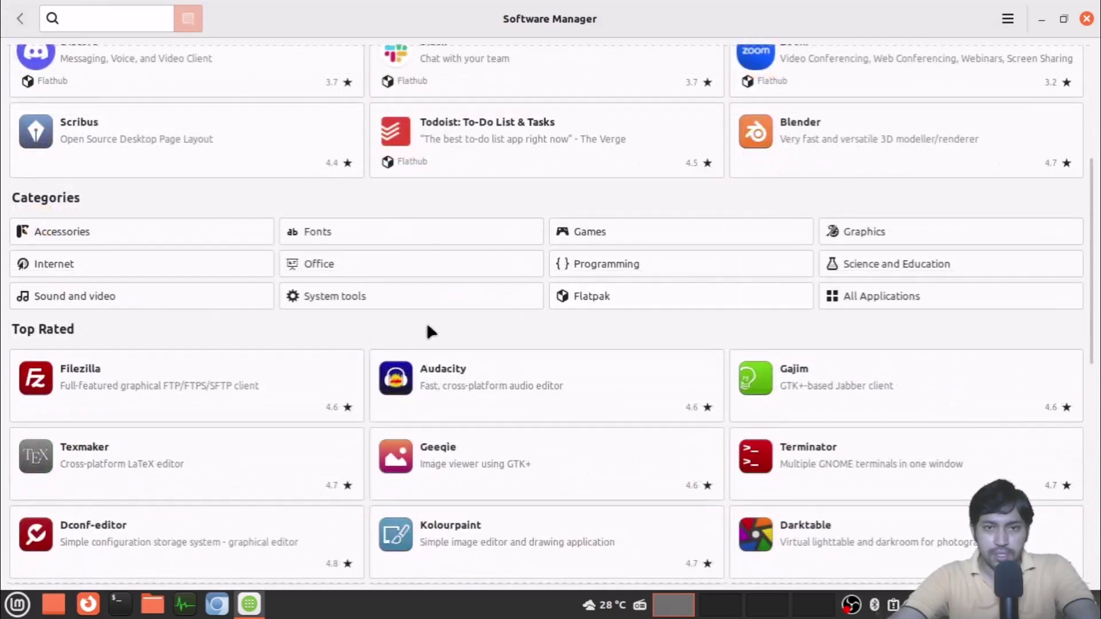
Step: Browse the Internet category of apps, then return to the Software Manager main page
click(121, 260)
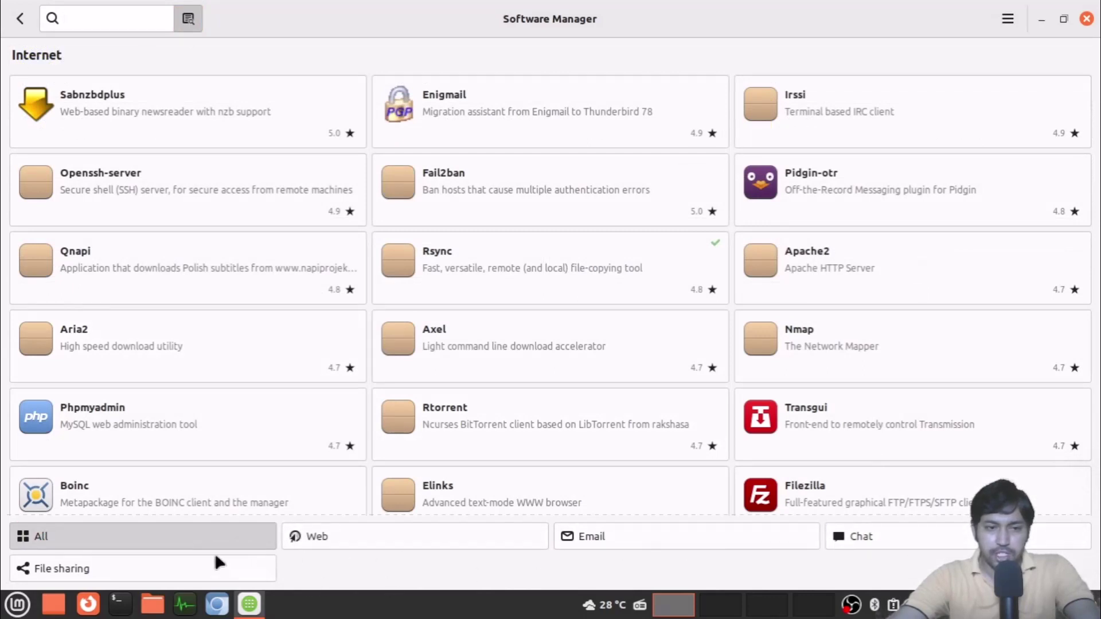
scroll(628, 364, down, 2)
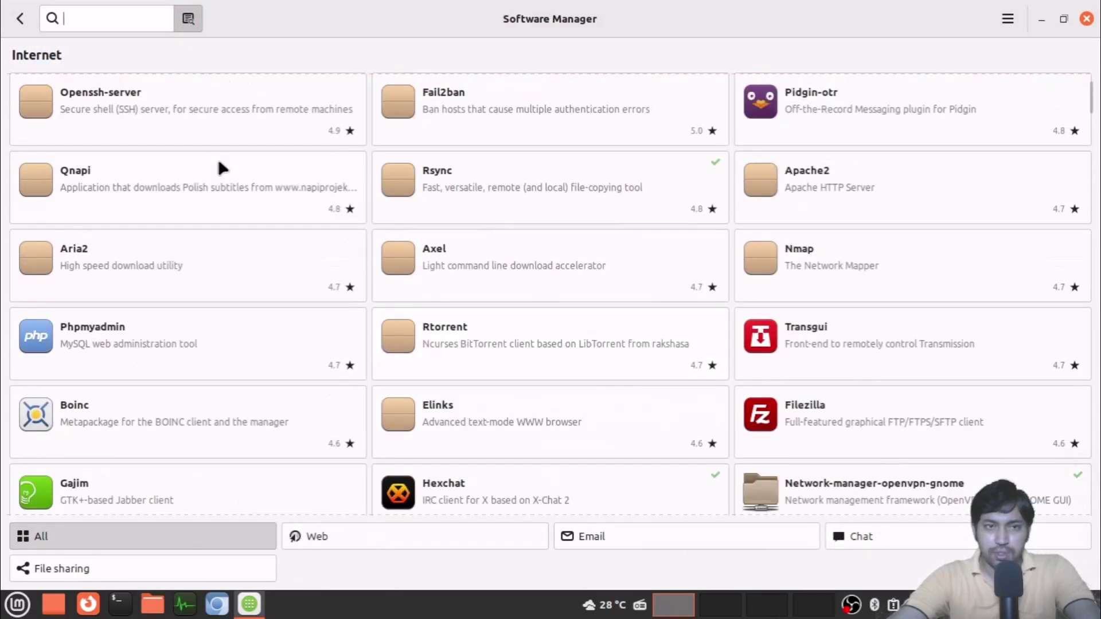
click(20, 18)
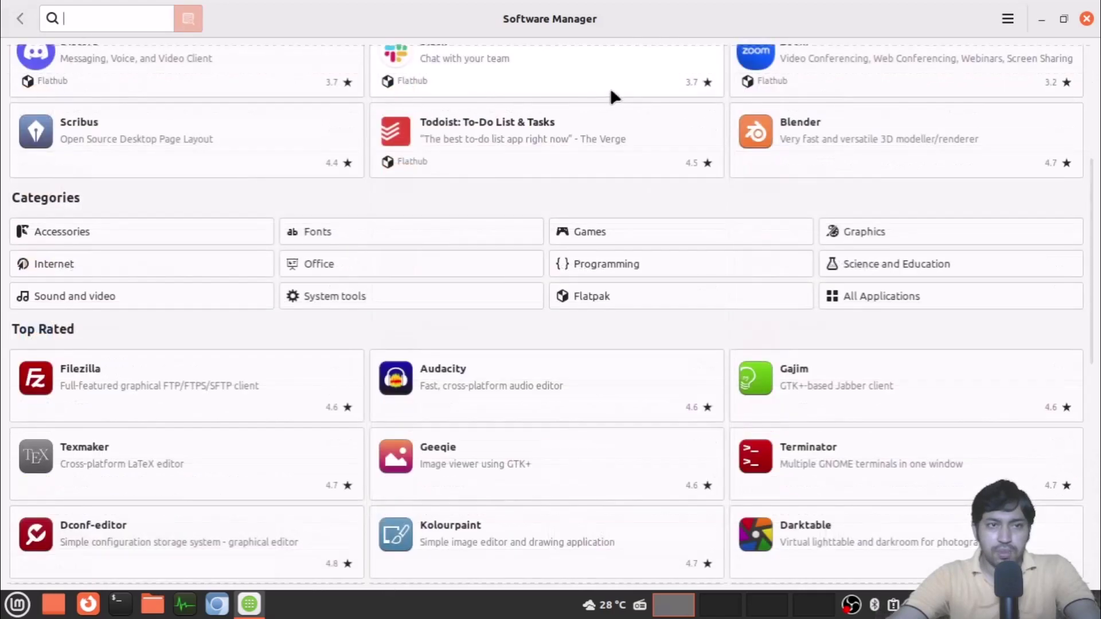
Step: Show Software Manager's About box, revealing mintinstall version 8.2.8
scroll(1041, 225, up, 5)
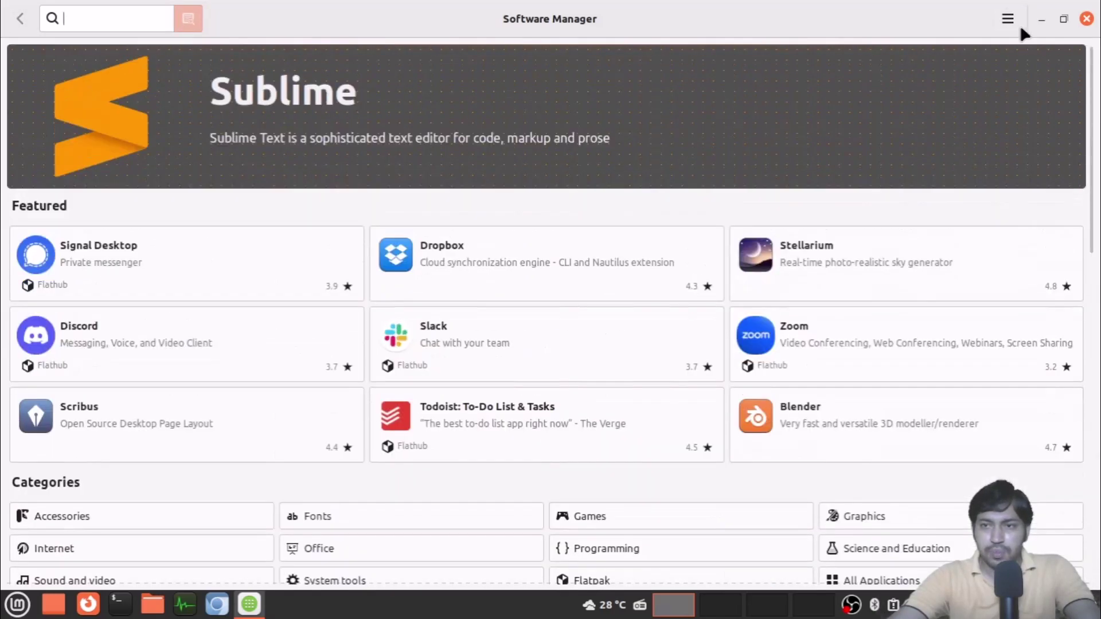
click(1006, 18)
click(827, 122)
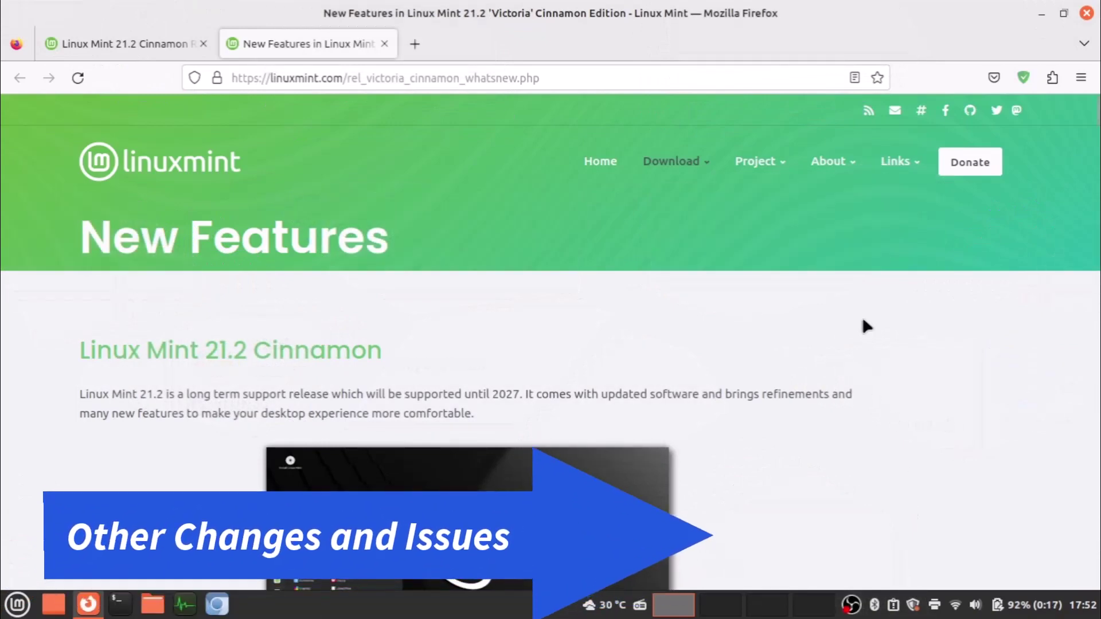
Step: Scroll the New Features page past Slick Greeter down to the Software Manager section
scroll(862, 322, down, 3)
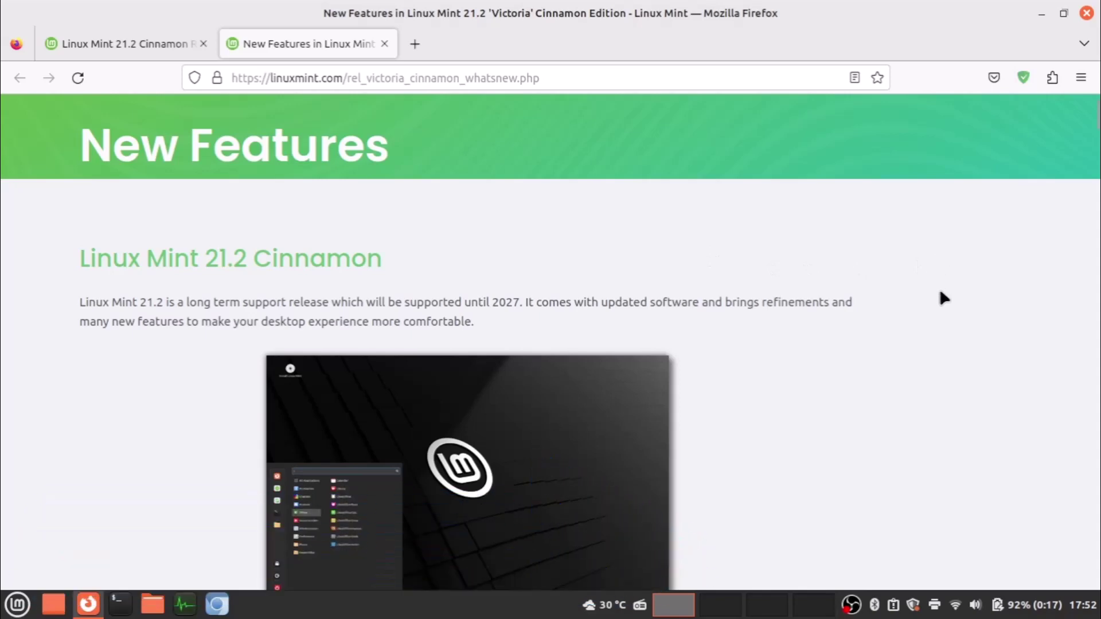
scroll(940, 297, down, 3)
scroll(943, 298, down, 10)
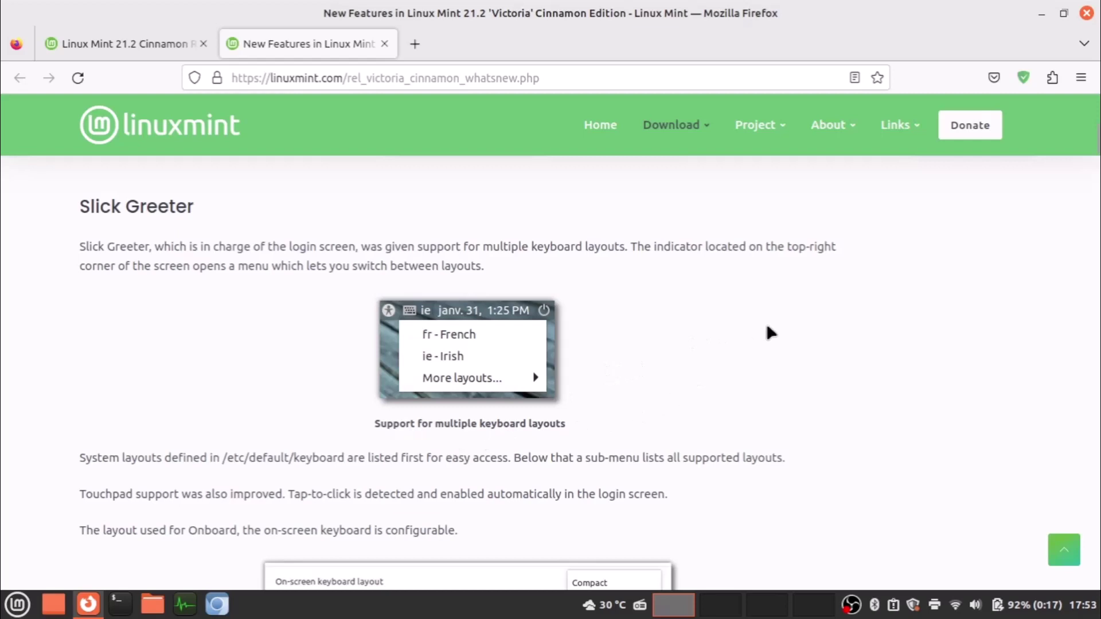
scroll(770, 332, down, 5)
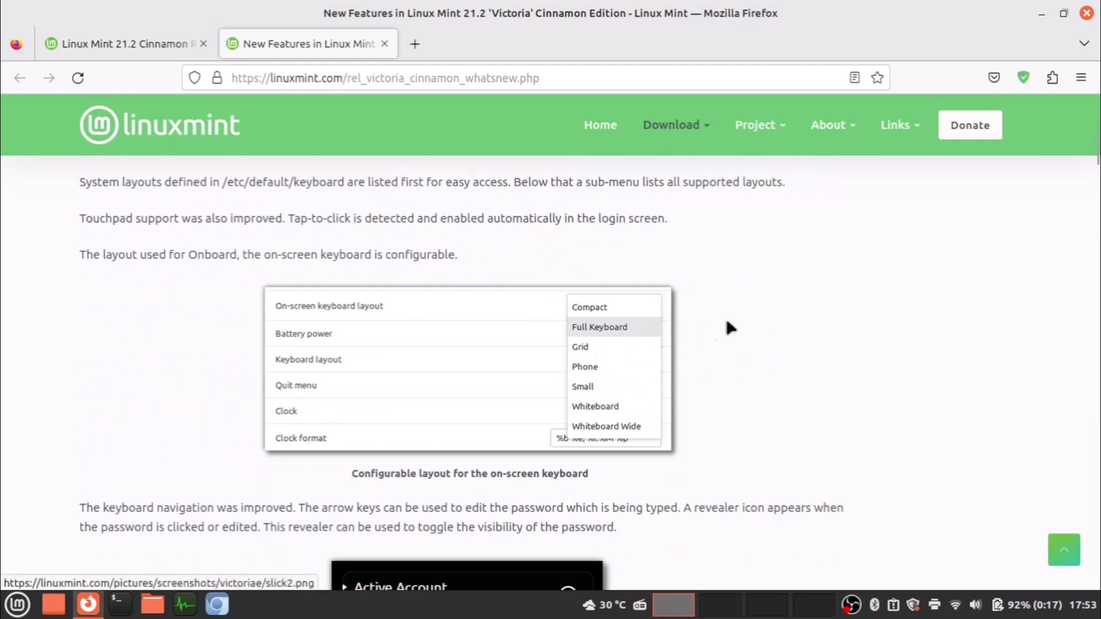
scroll(811, 301, down, 5)
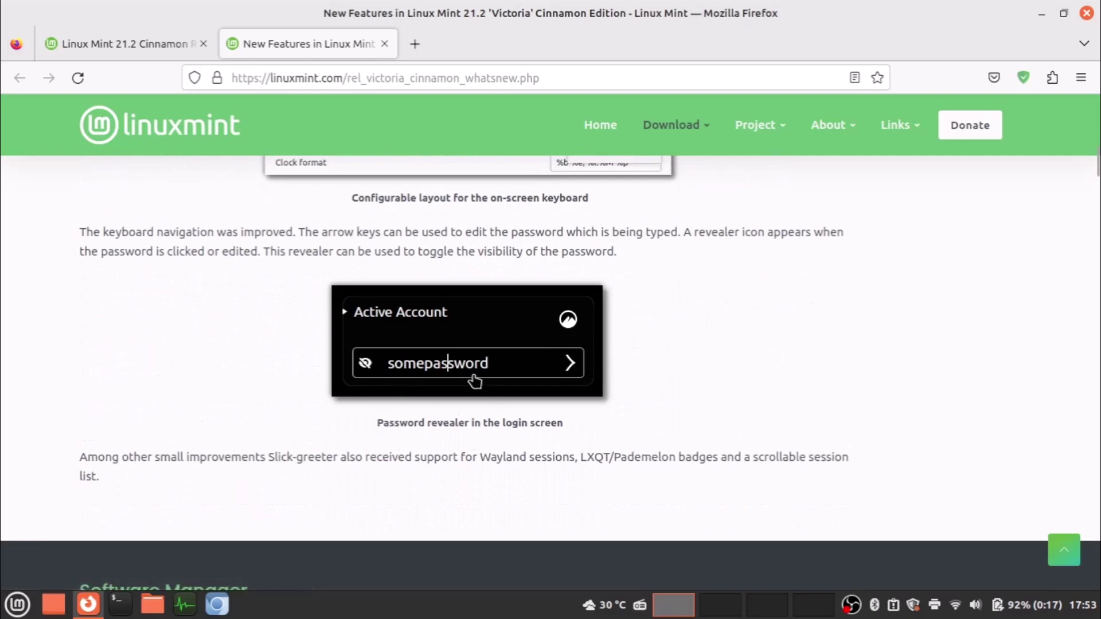
scroll(678, 367, down, 6)
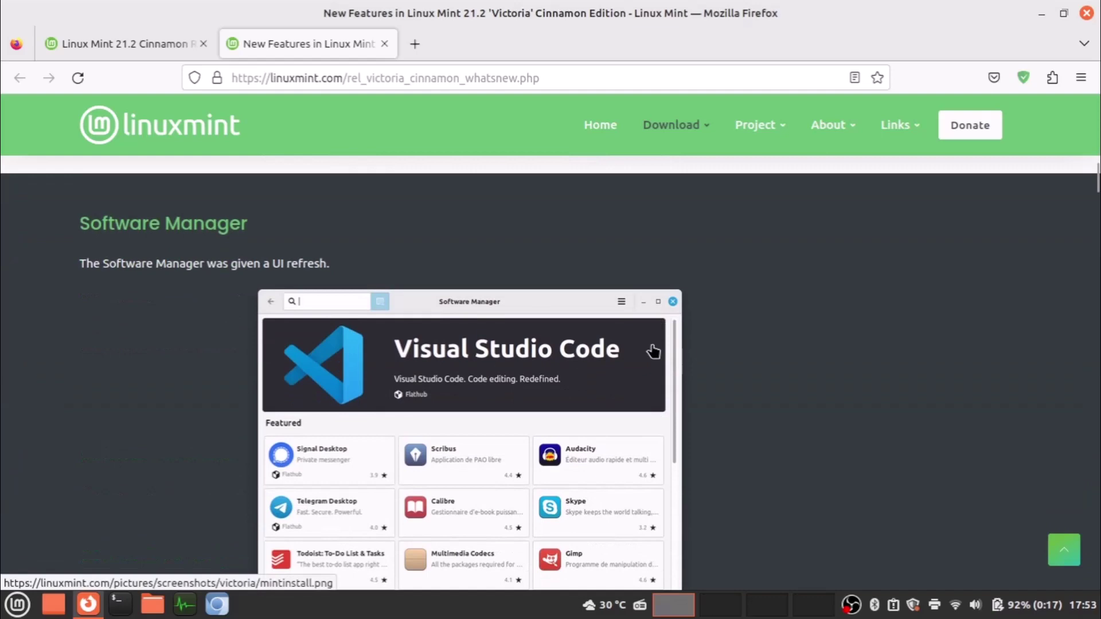
Step: Read to the page's end: Main components and LTS strategy, with security updates until 2027
scroll(654, 351, down, 7)
scroll(653, 347, down, 4)
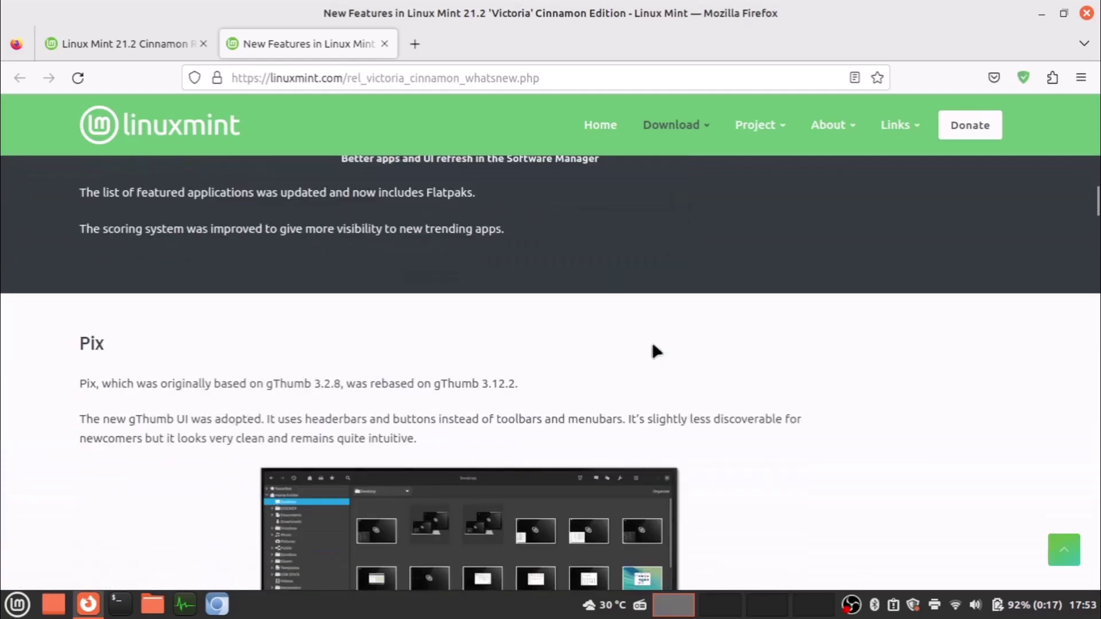
scroll(561, 303, down, 3)
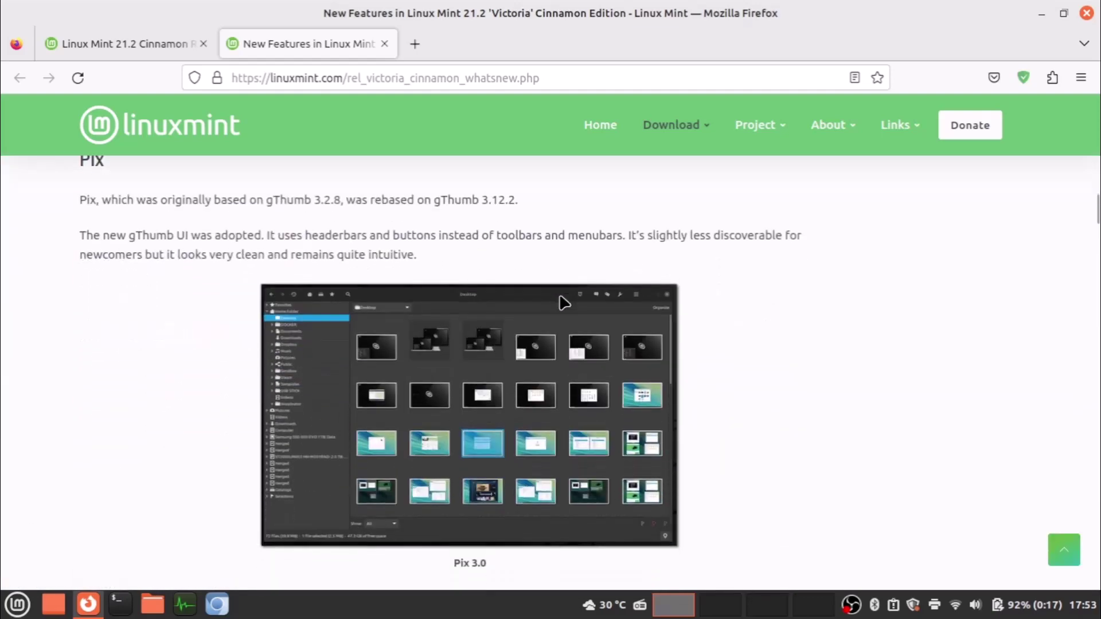
scroll(560, 280, up, 3)
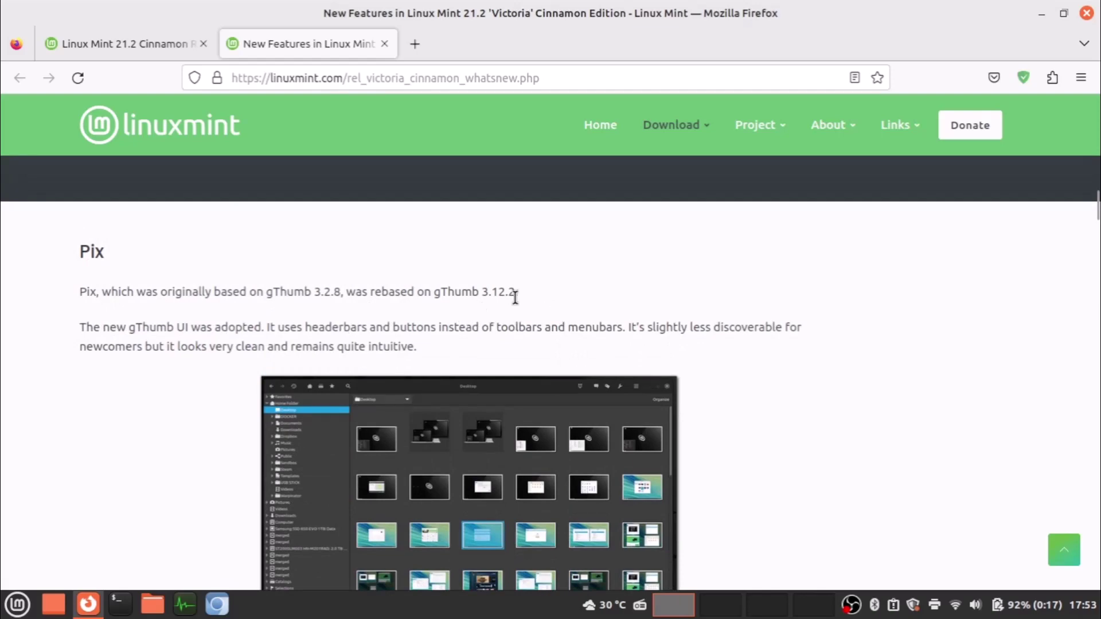
scroll(579, 298, down, 5)
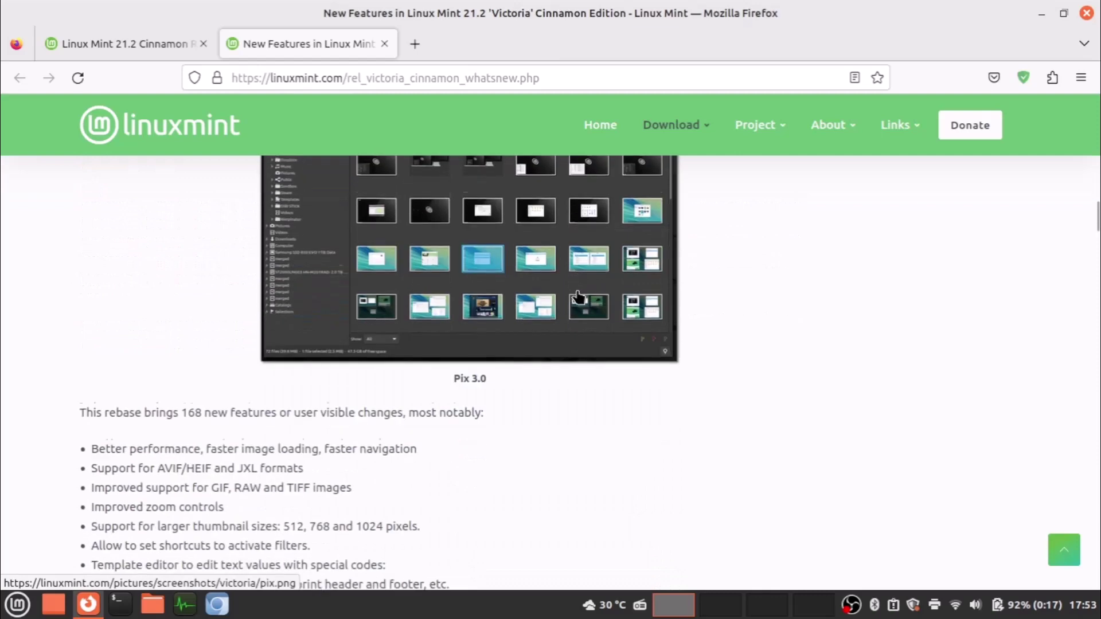
scroll(576, 296, down, 3)
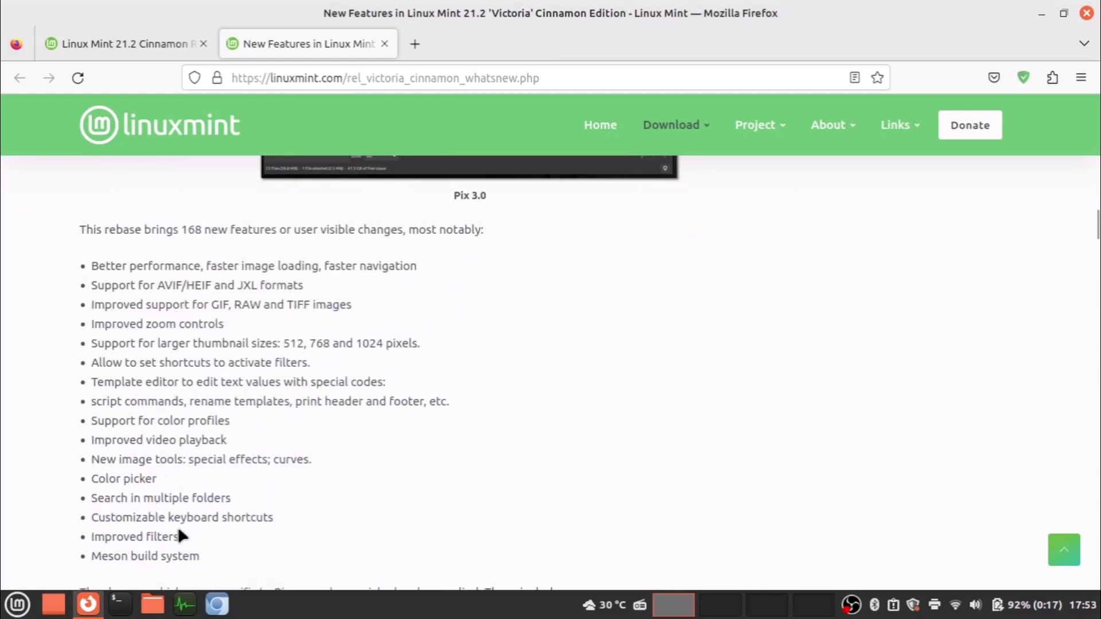
scroll(180, 536, down, 10)
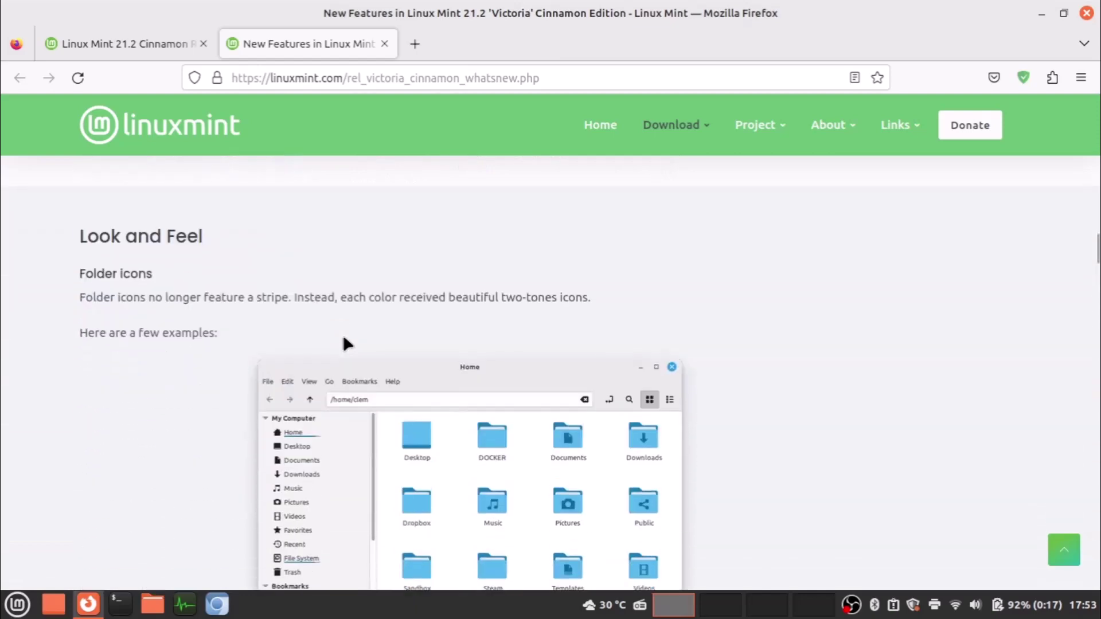
scroll(473, 322, down, 11)
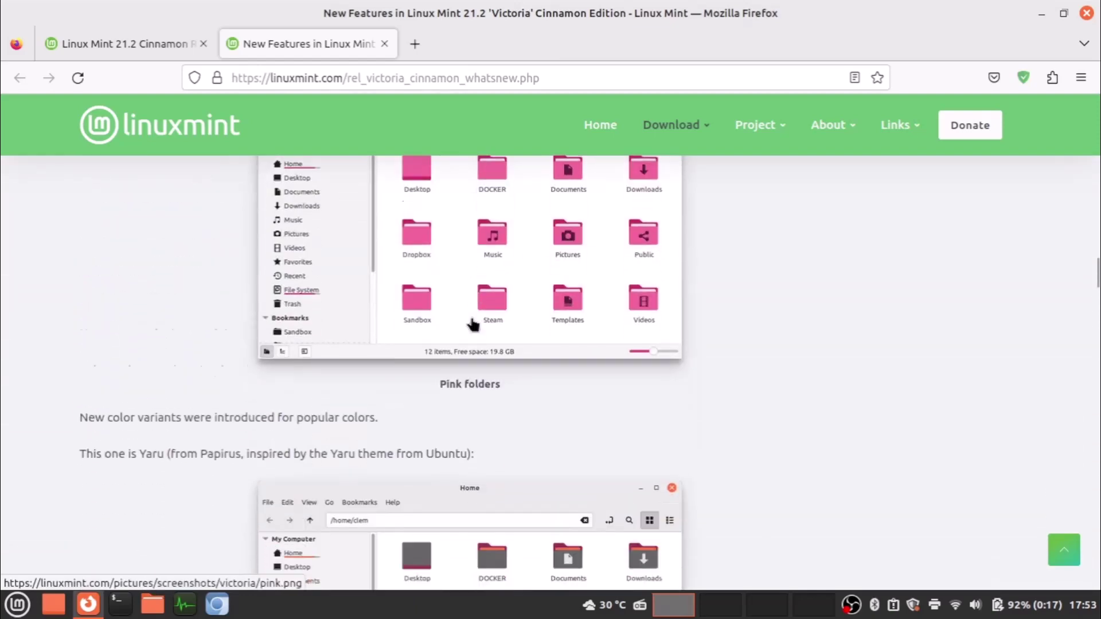
scroll(474, 323, down, 20)
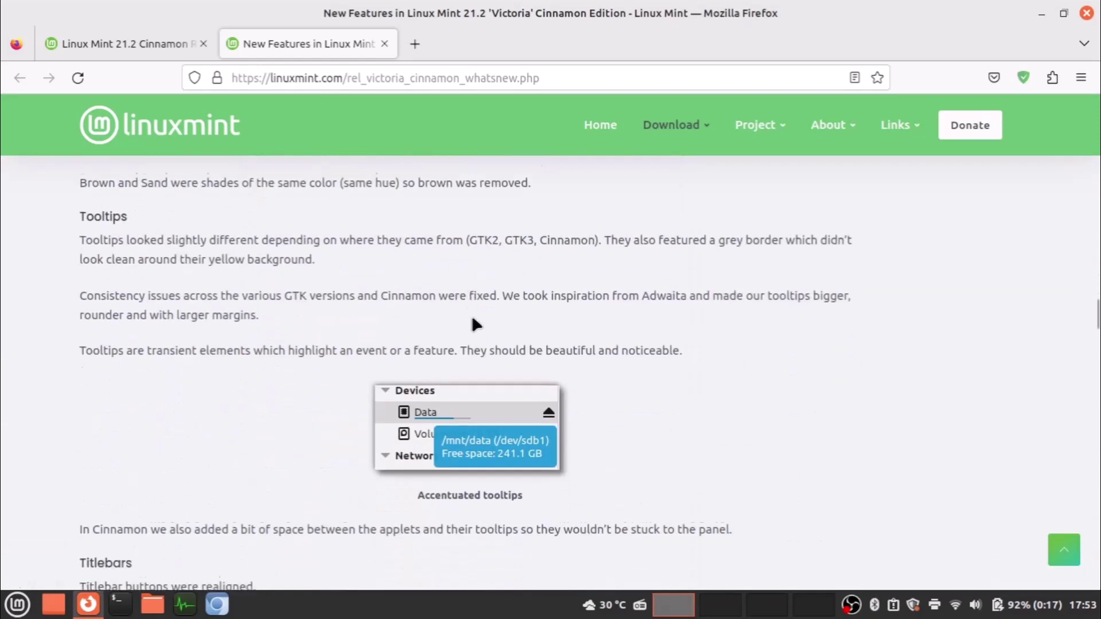
scroll(485, 331, down, 2)
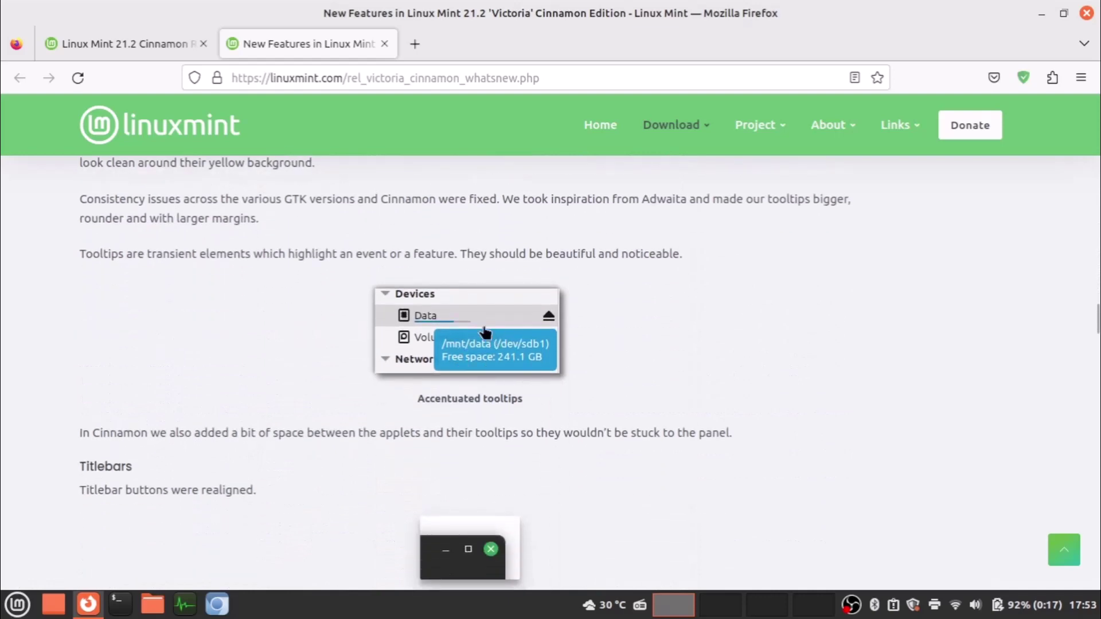
scroll(491, 363, down, 3)
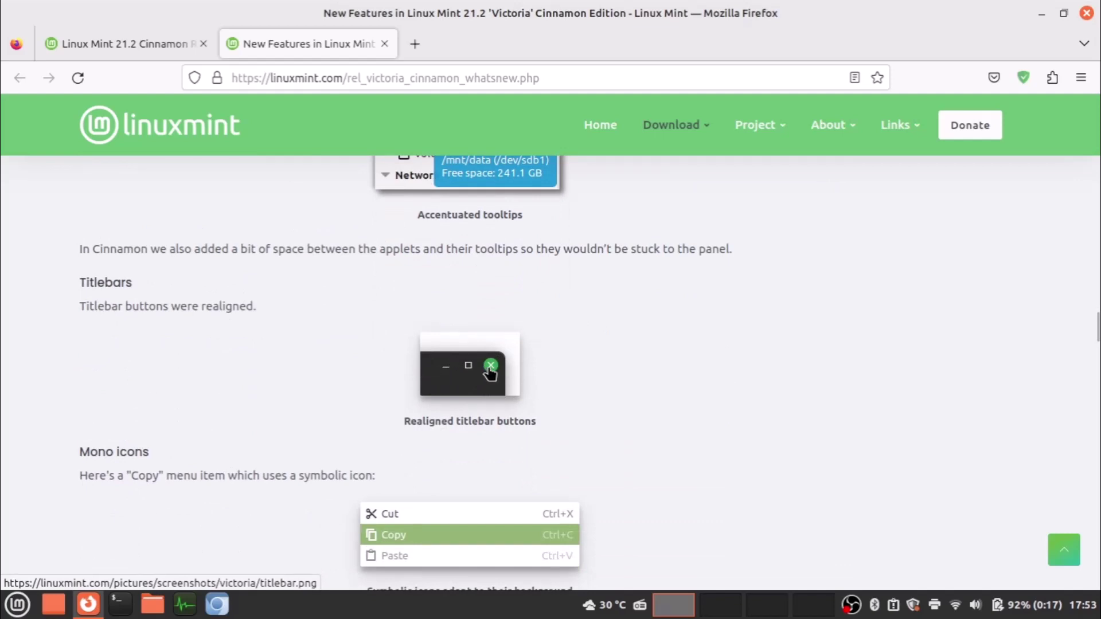
scroll(489, 369, down, 7)
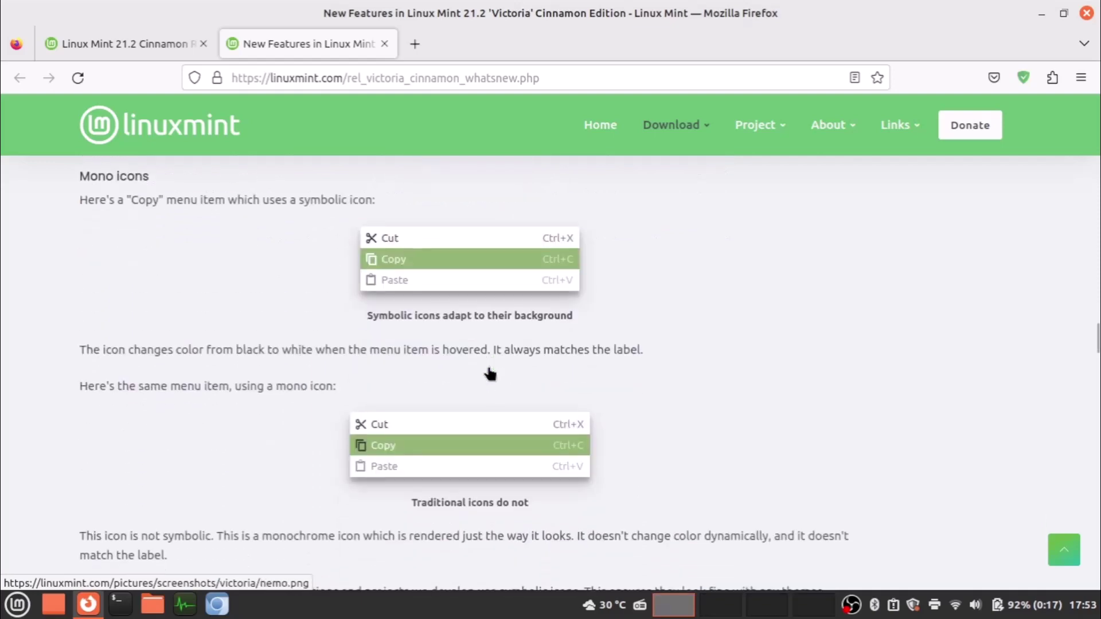
scroll(489, 370, down, 14)
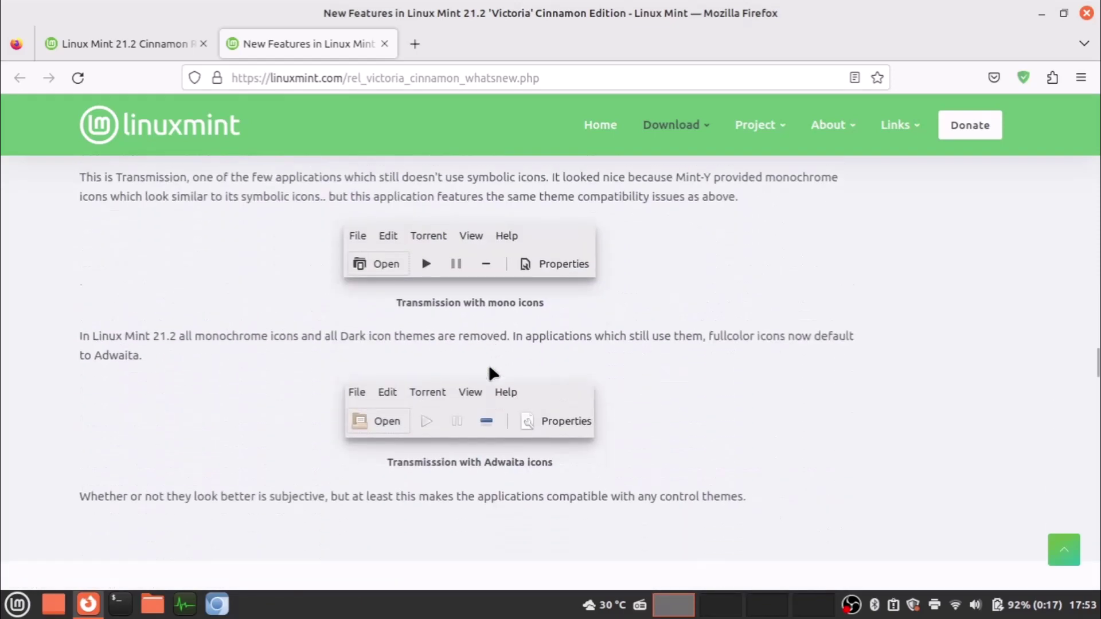
scroll(489, 370, down, 1)
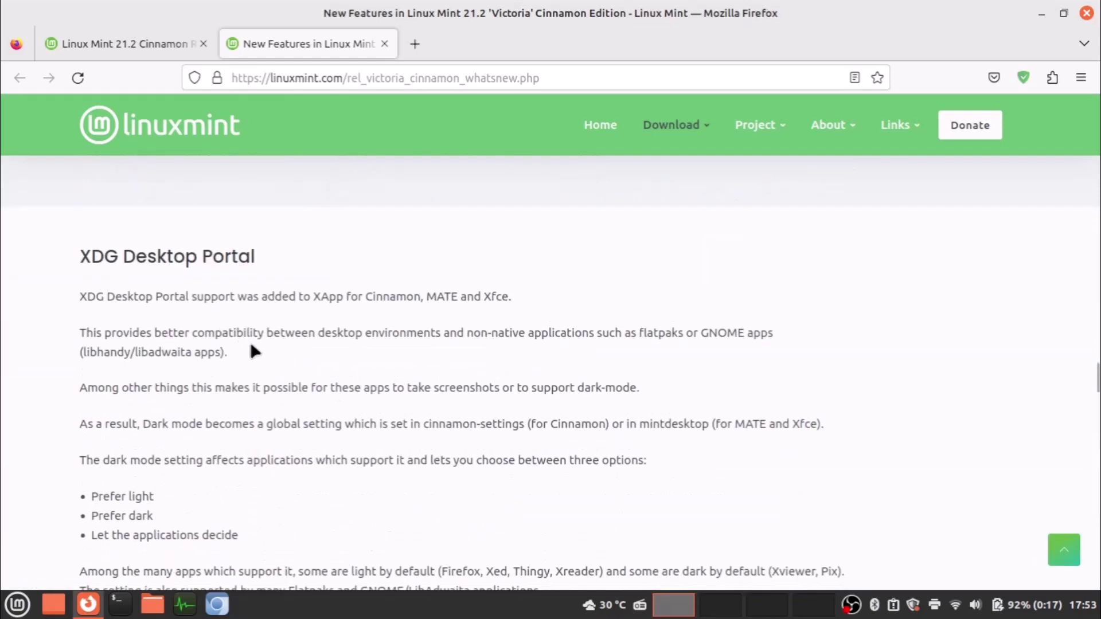
scroll(258, 348, down, 8)
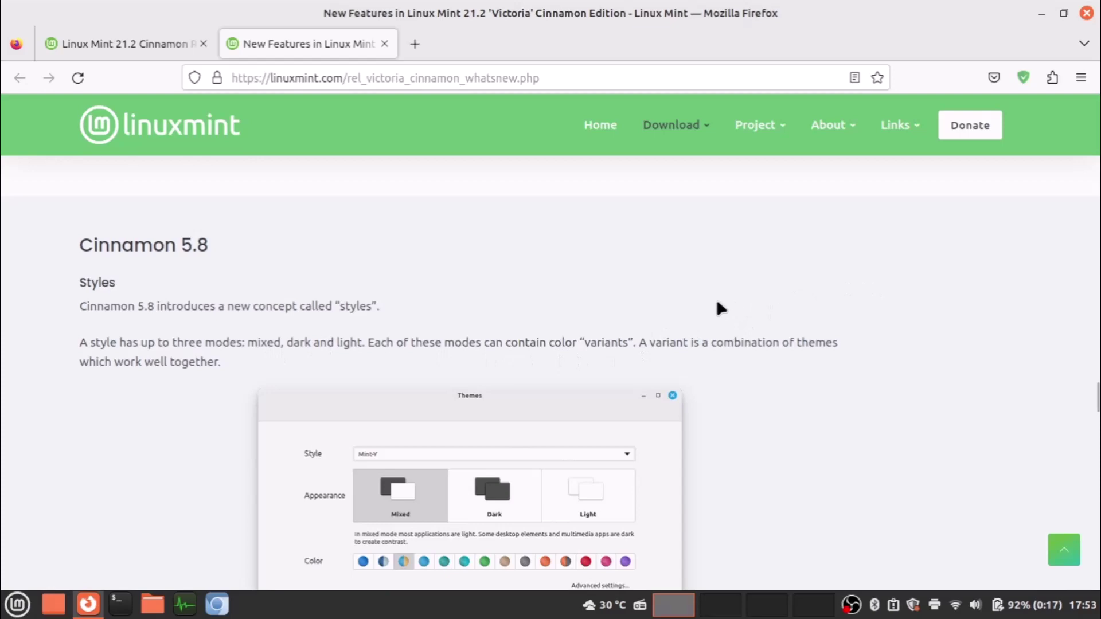
scroll(717, 302, down, 10)
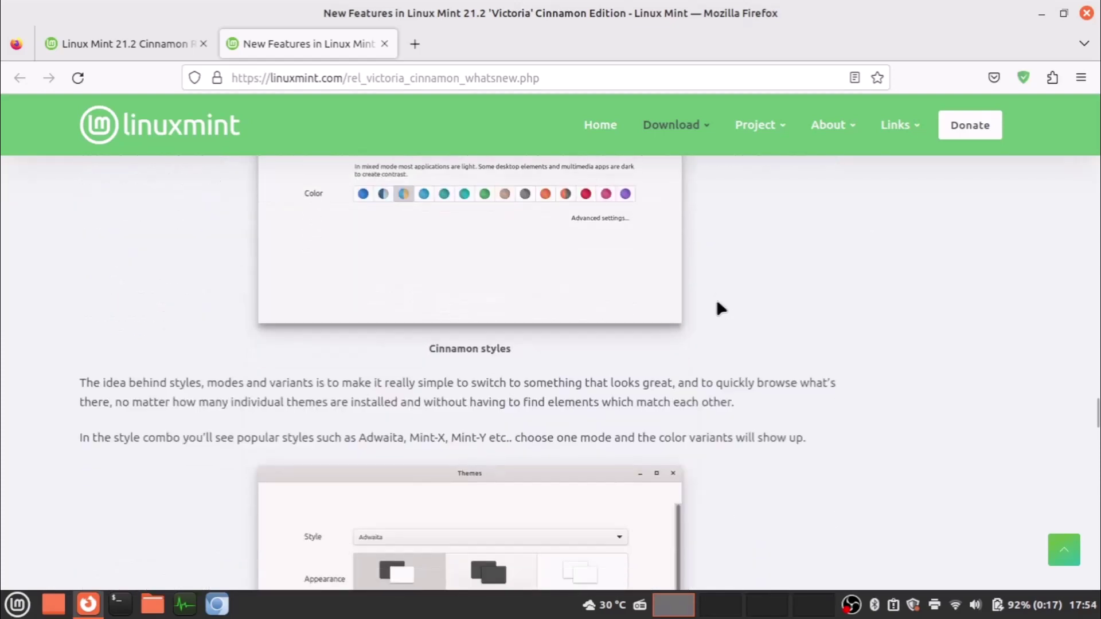
scroll(717, 302, down, 18)
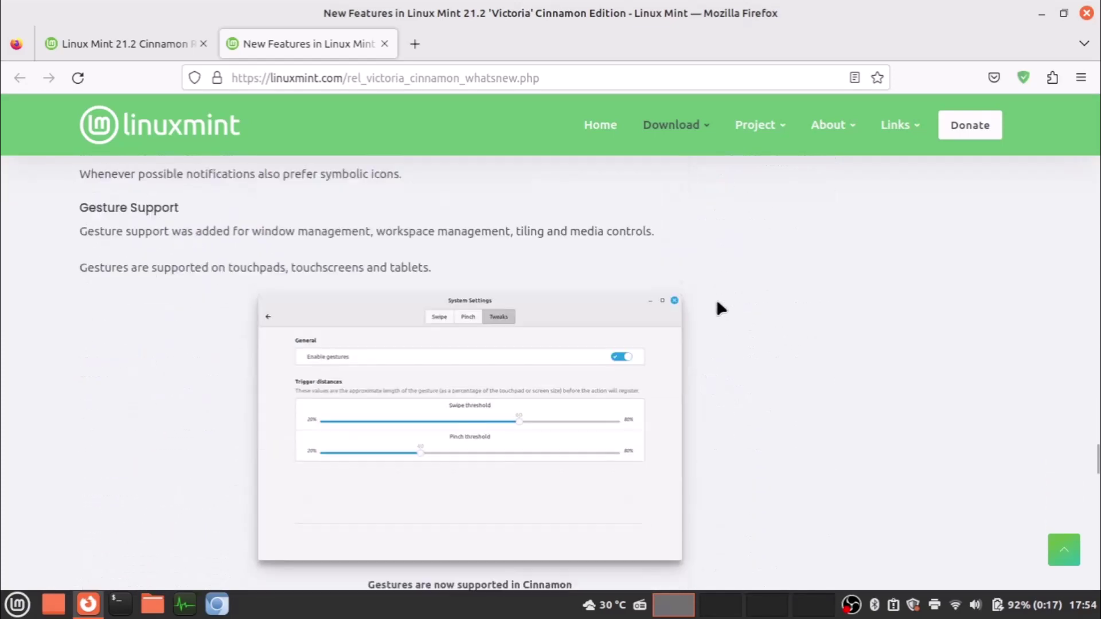
scroll(719, 307, down, 8)
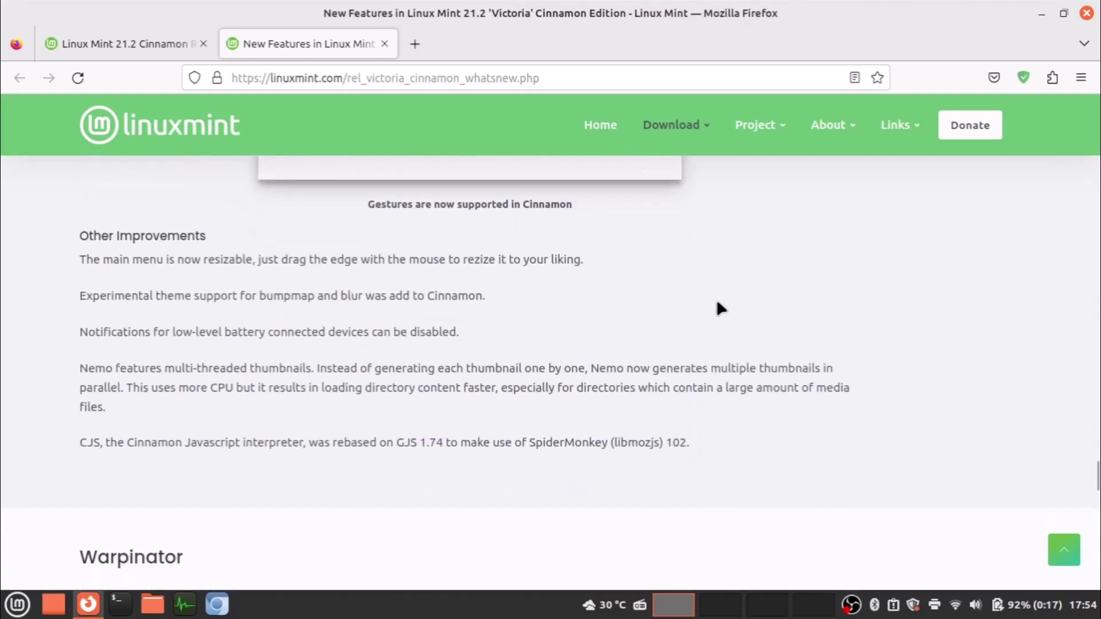
scroll(719, 308, down, 3)
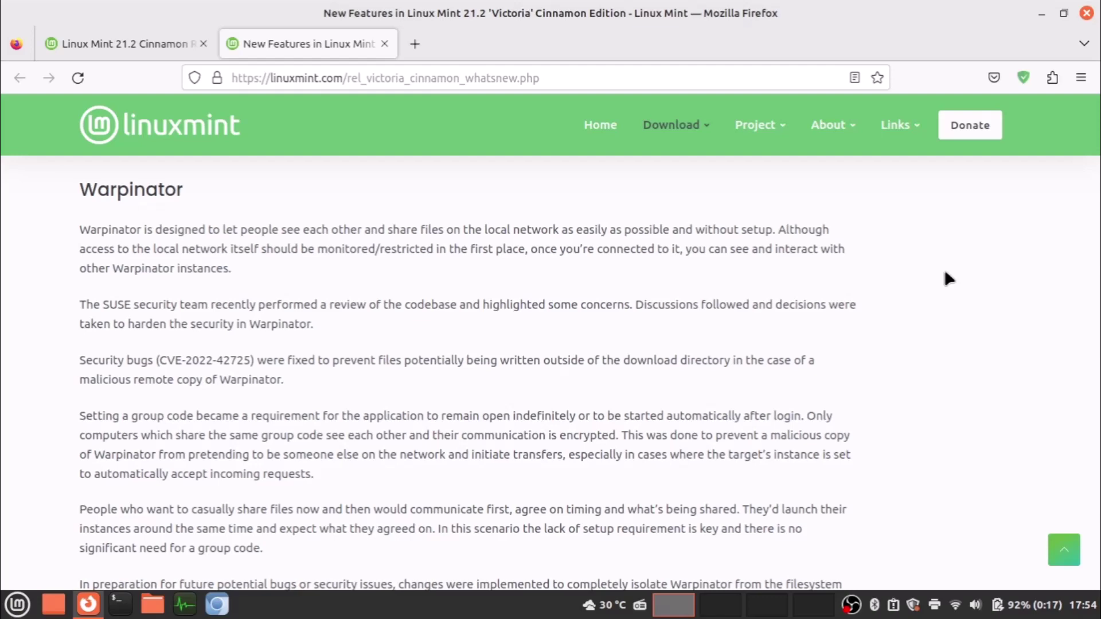
scroll(945, 274, down, 15)
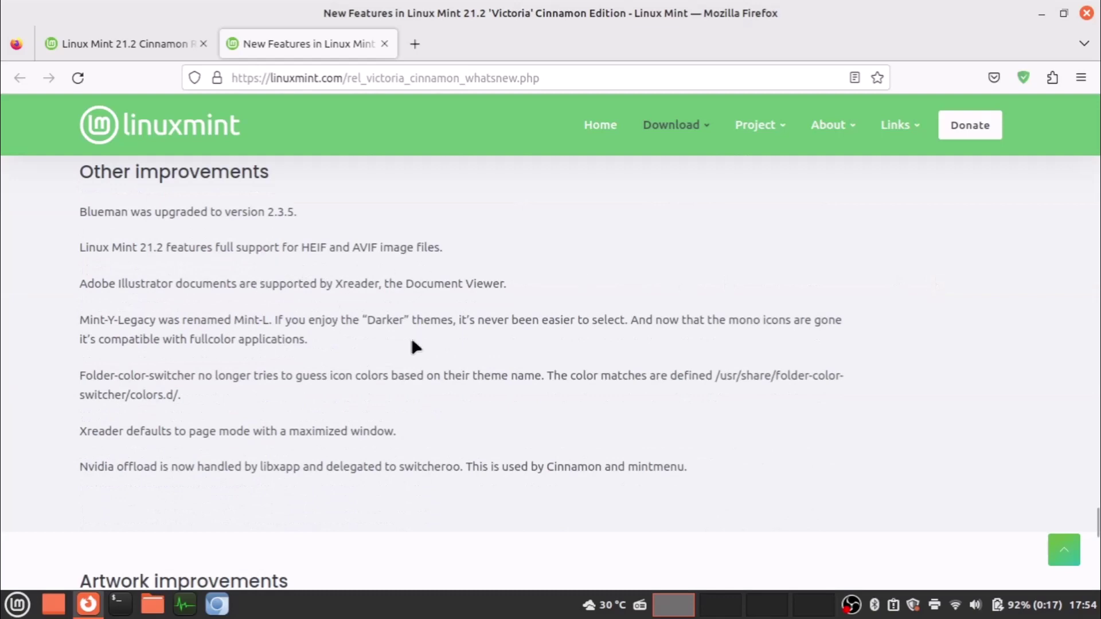
scroll(390, 352, down, 20)
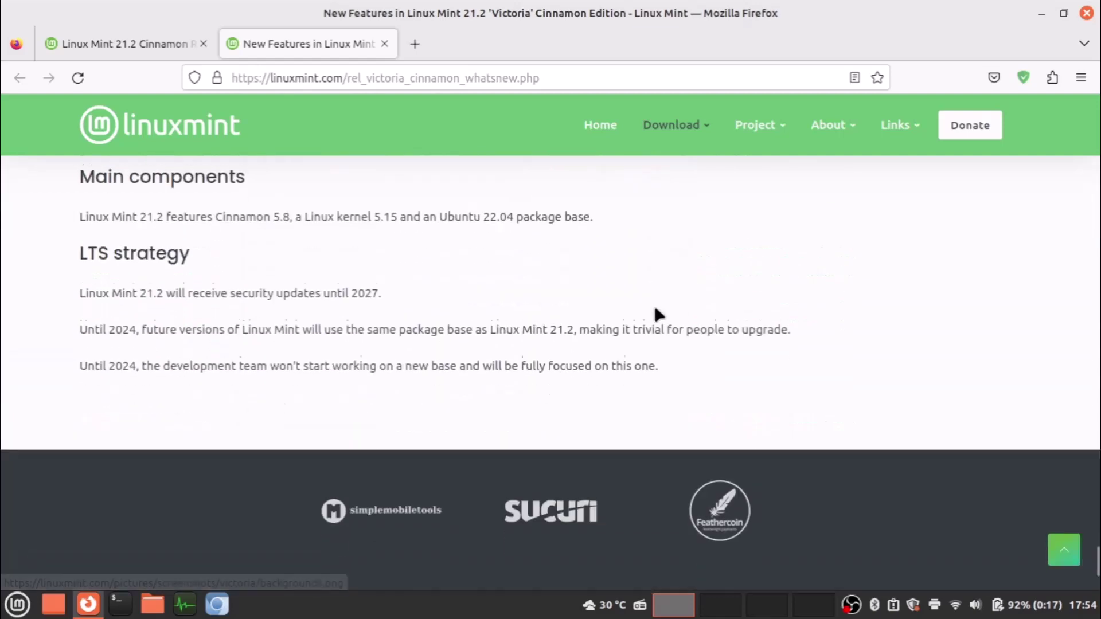
scroll(659, 314, up, 1)
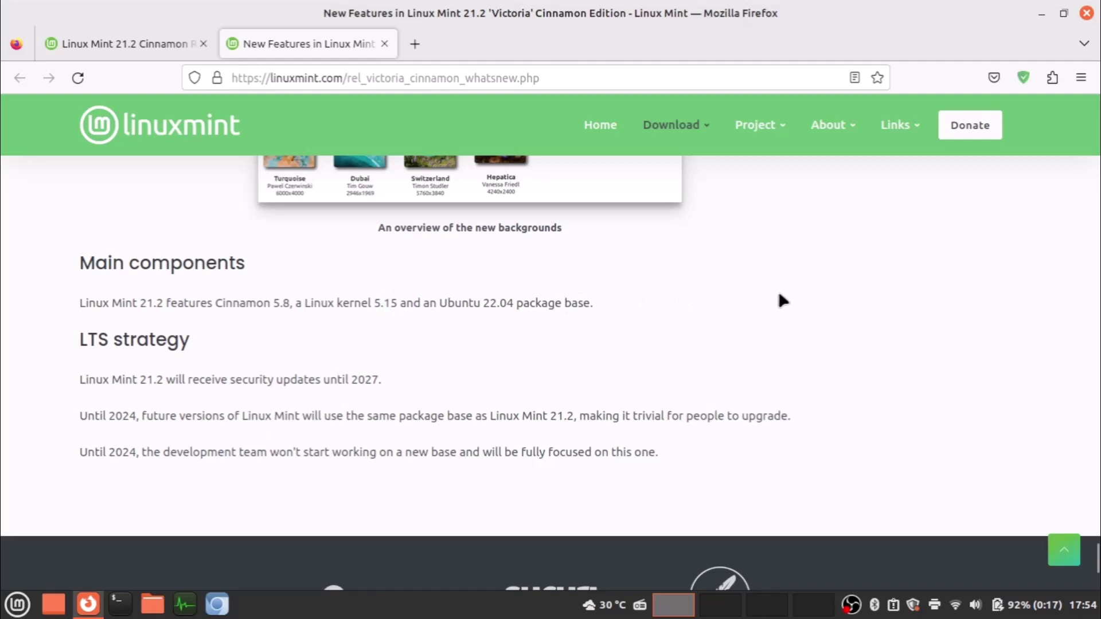
click(689, 297)
Step: Read the Release Notes from the top down to 'Choosing the right version of Linux Mint'
click(97, 37)
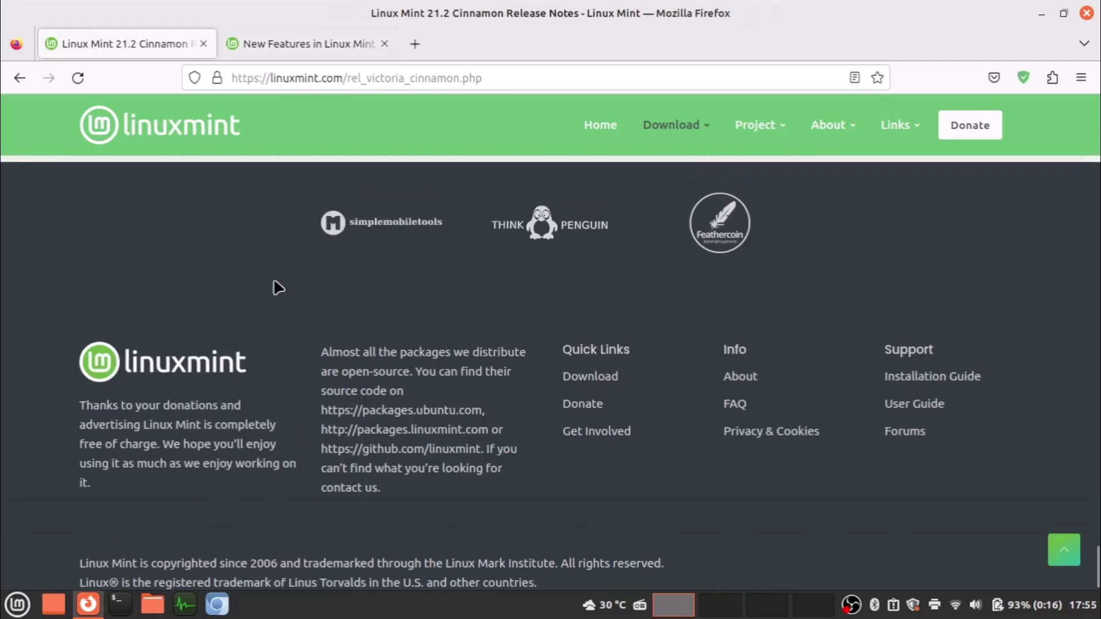
scroll(276, 288, up, 6)
drag(1096, 531, 1093, 98)
scroll(207, 297, down, 8)
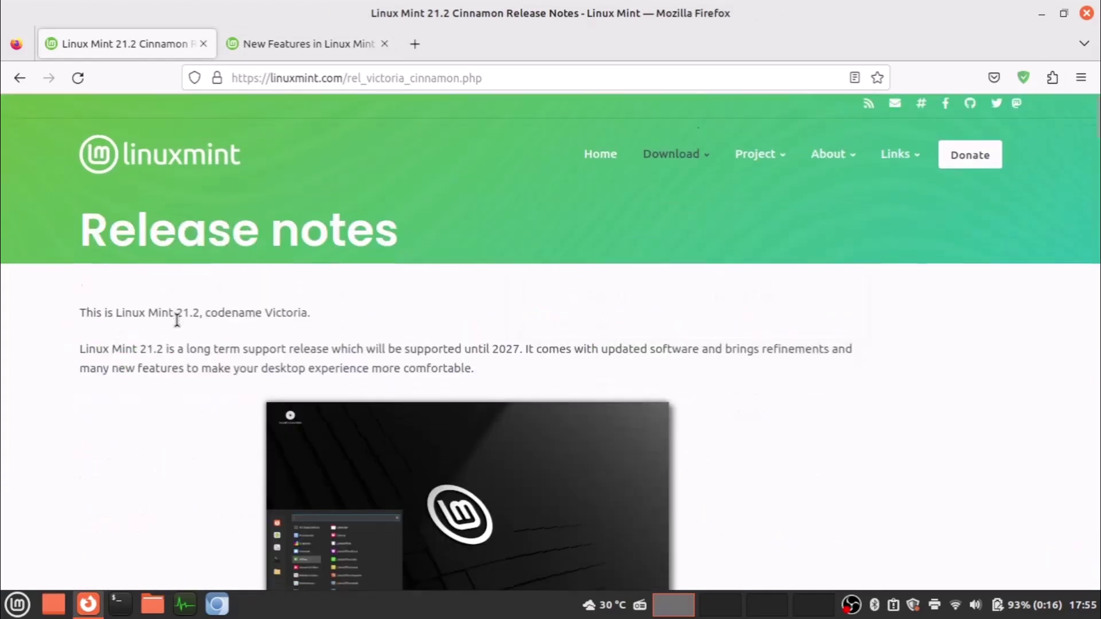
scroll(226, 299, down, 12)
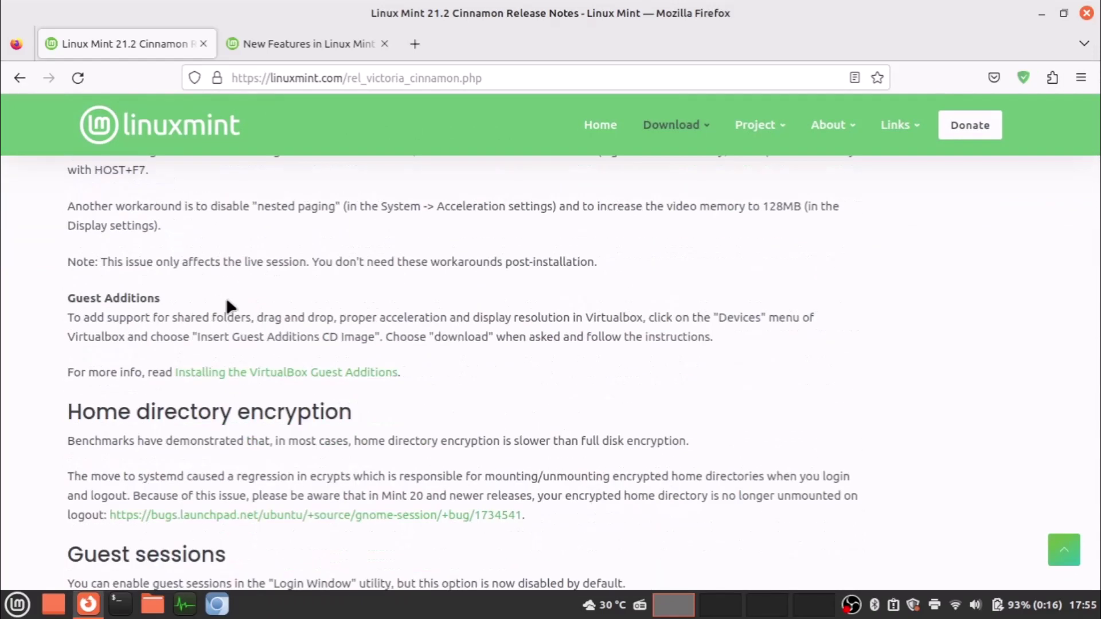
scroll(226, 297, down, 8)
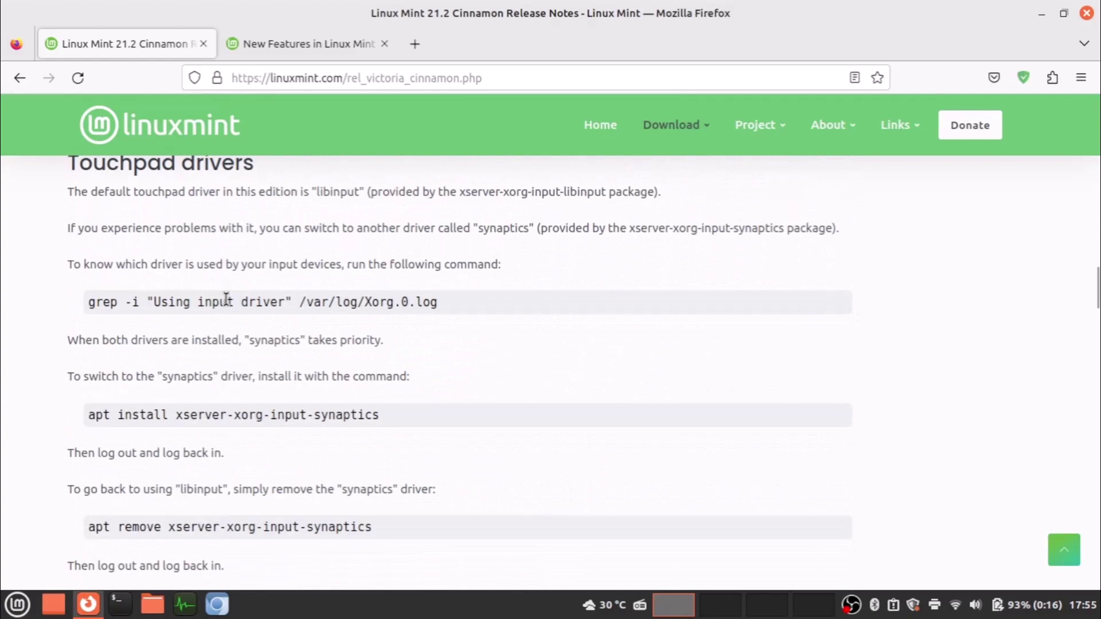
scroll(225, 299, down, 17)
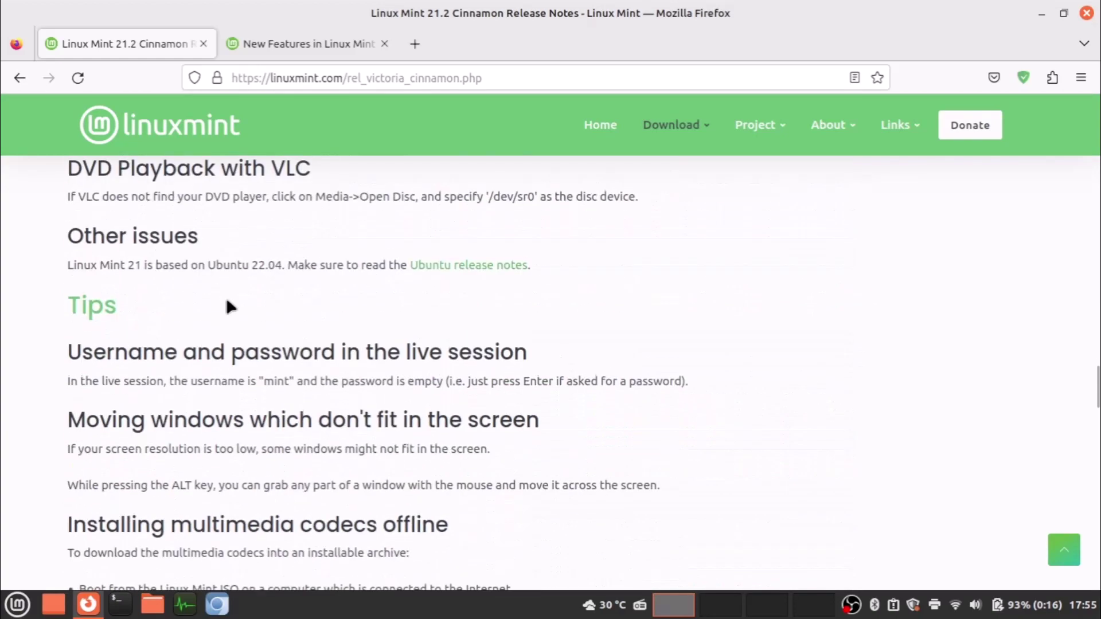
scroll(226, 308, down, 14)
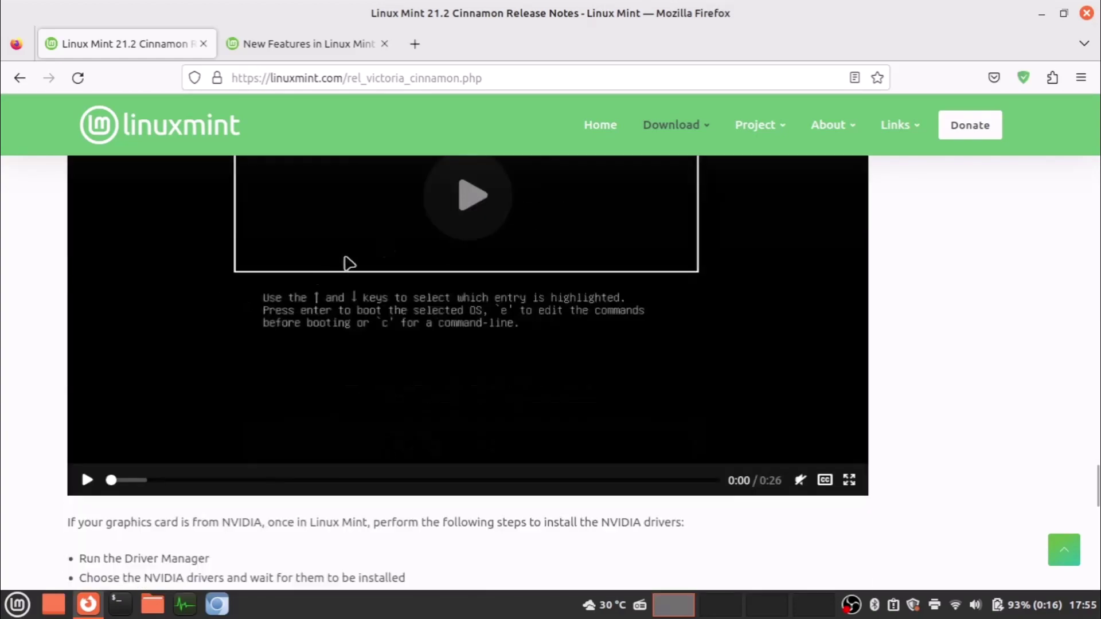
scroll(928, 309, down, 5)
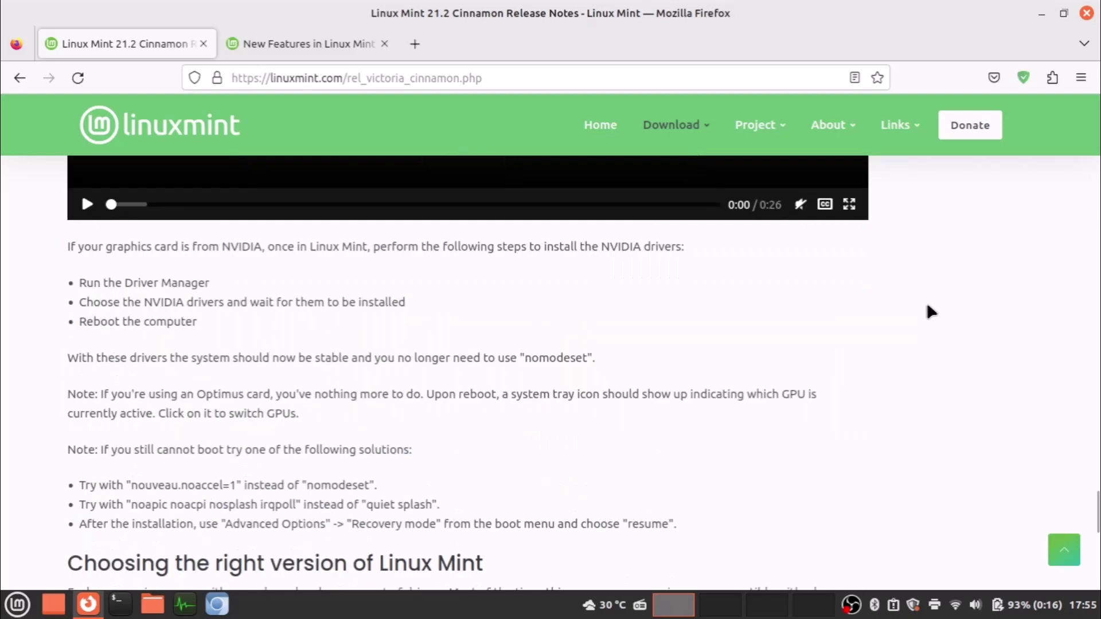
scroll(927, 301, down, 7)
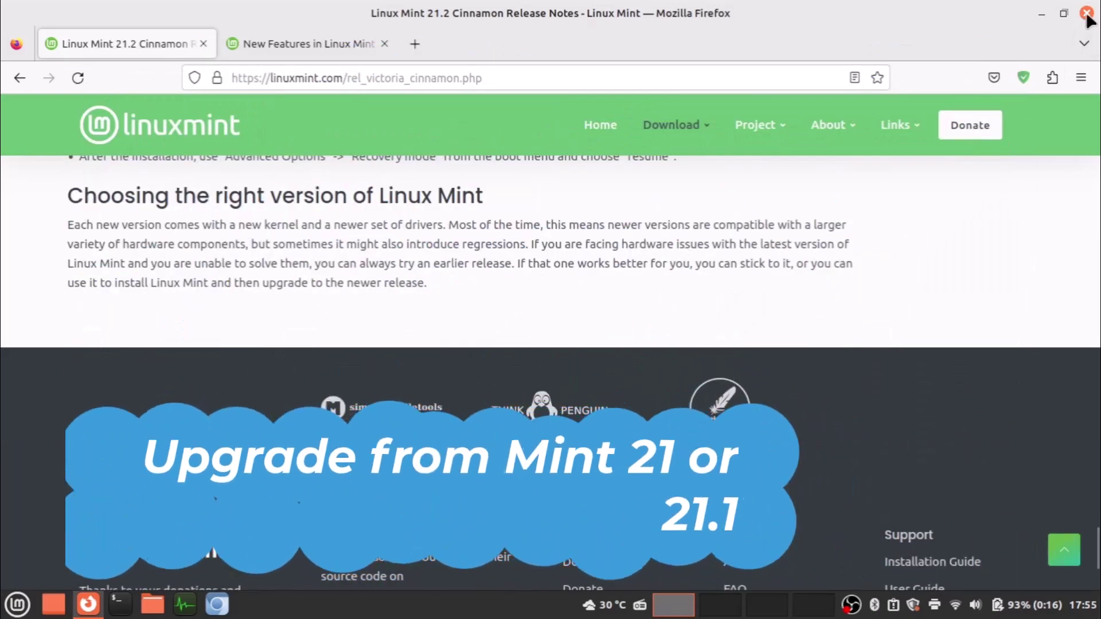
Step: Close Firefox, open Update Manager showing the Weather applet update, and check its Edit and View menus
click(1086, 14)
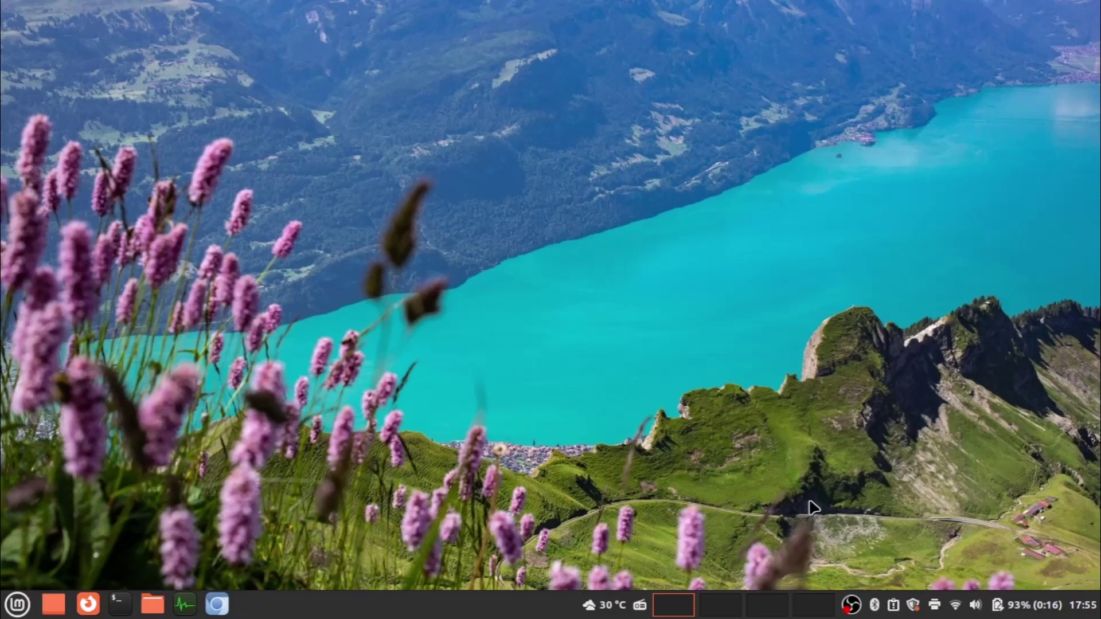
click(914, 606)
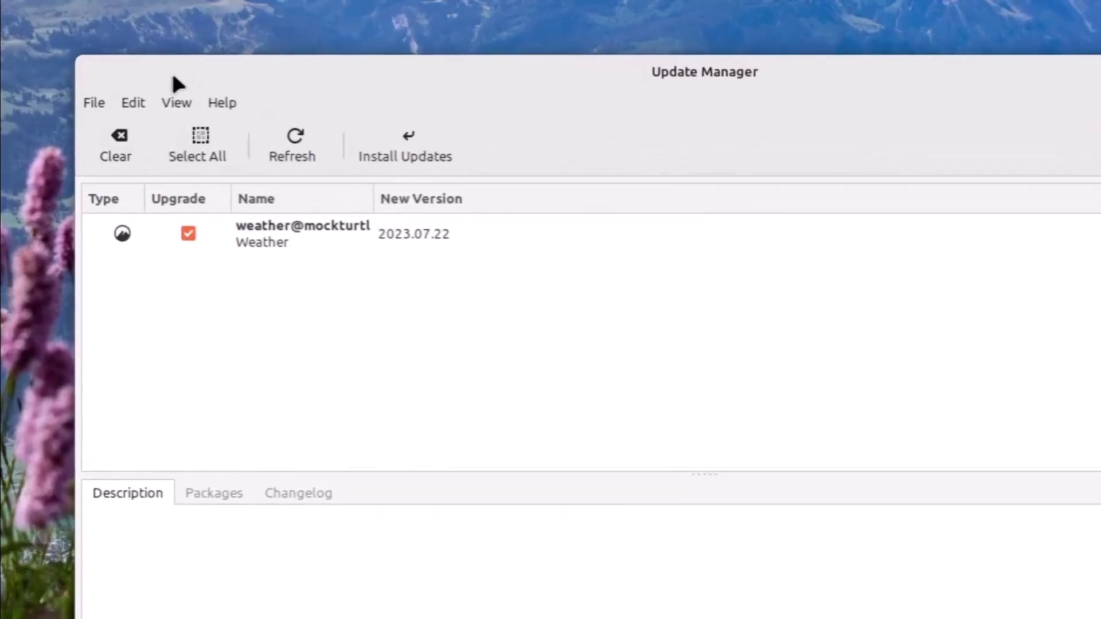
click(104, 80)
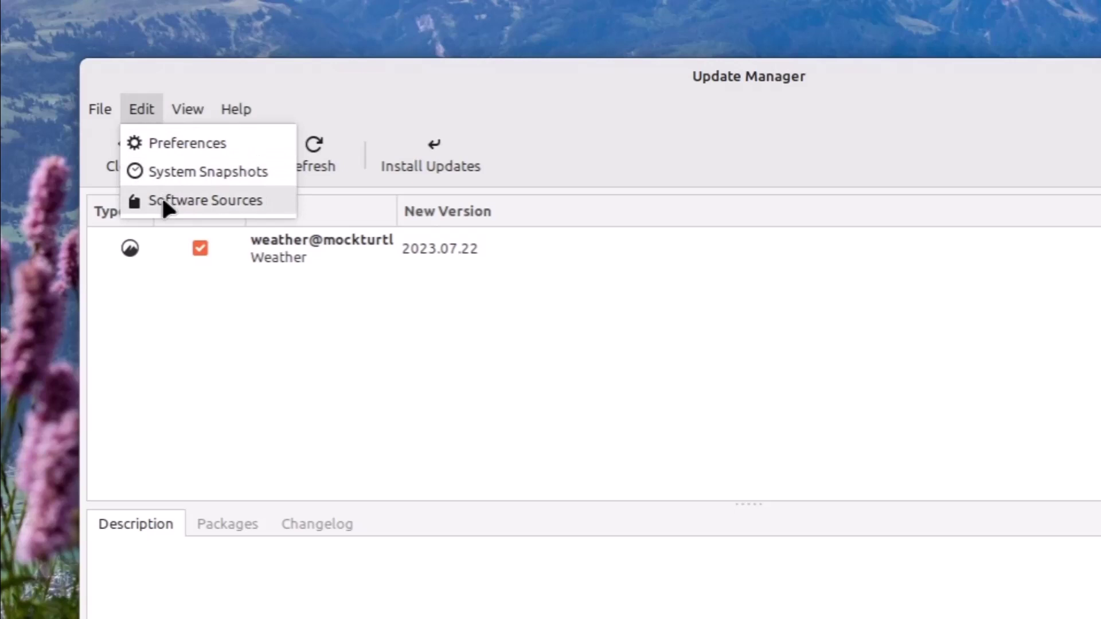
key(Escape)
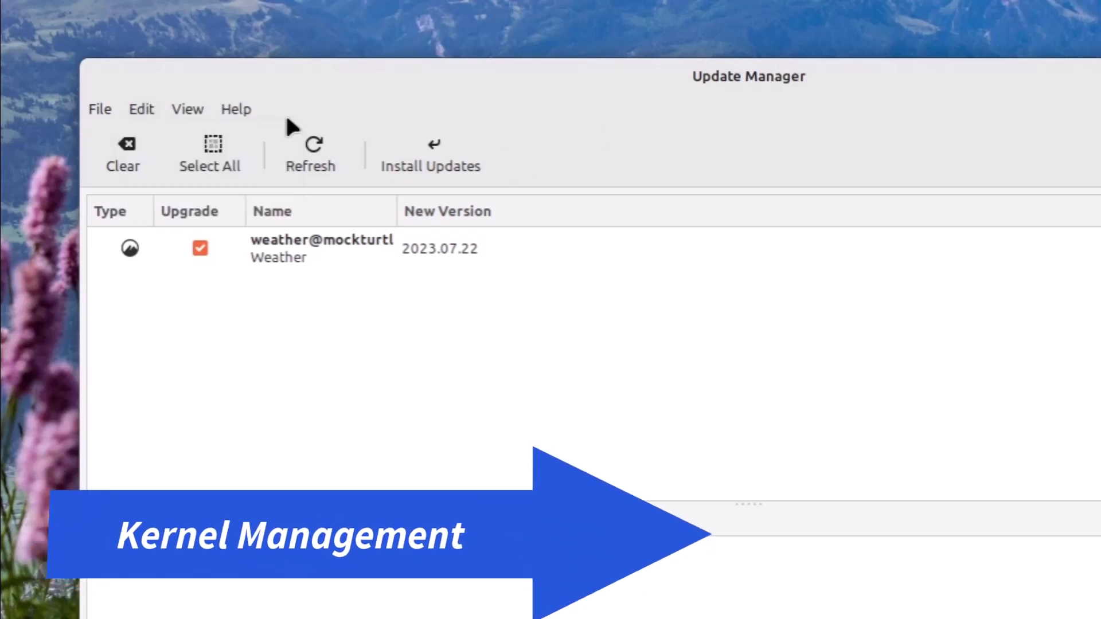
click(178, 109)
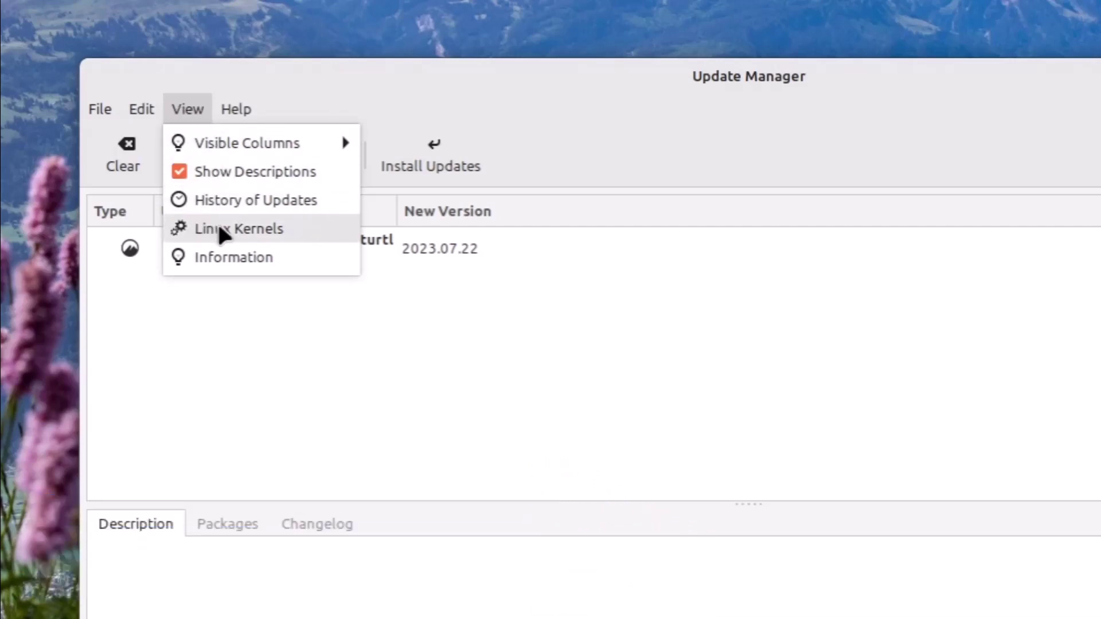
Step: Choose View > Linux Kernels and continue past the warning to list kernels 6.2, 5.19 and 5.15
click(284, 229)
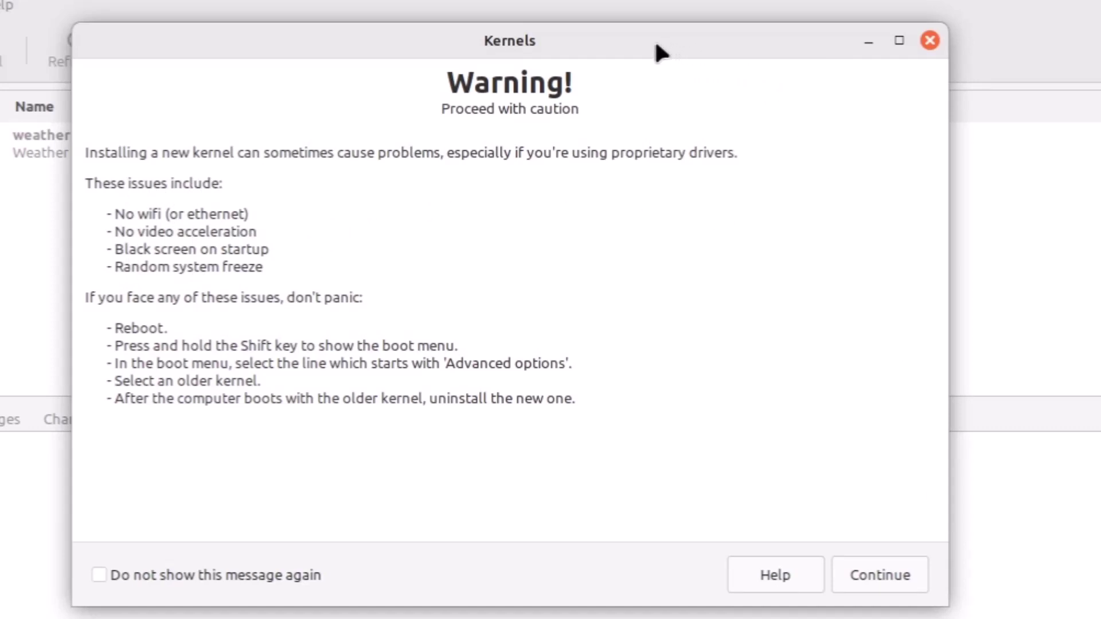
drag(657, 45, 676, 25)
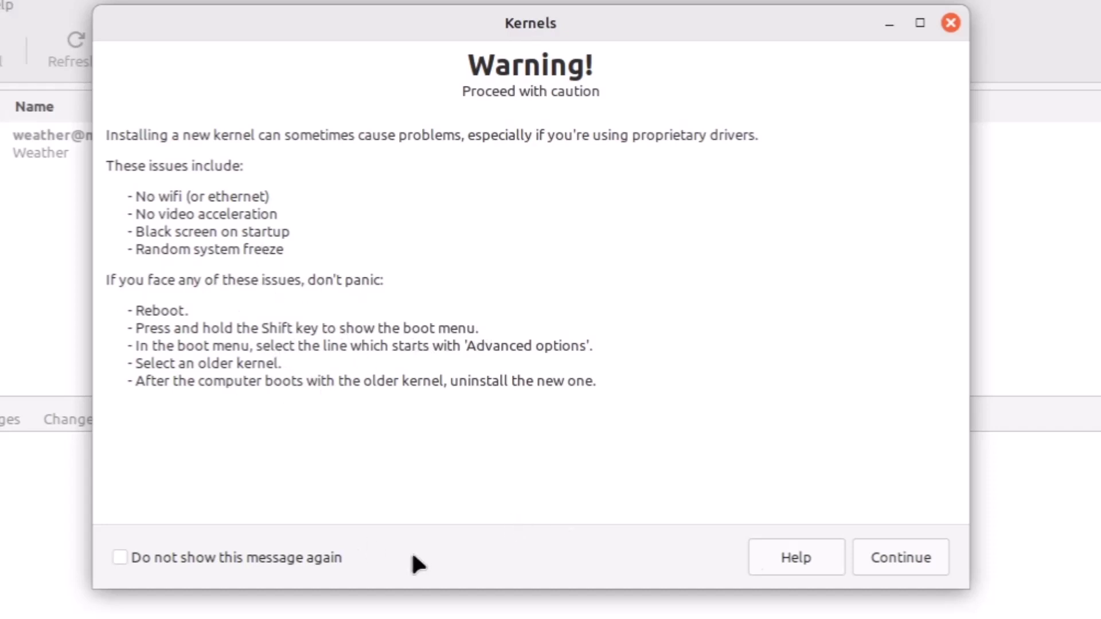
click(912, 558)
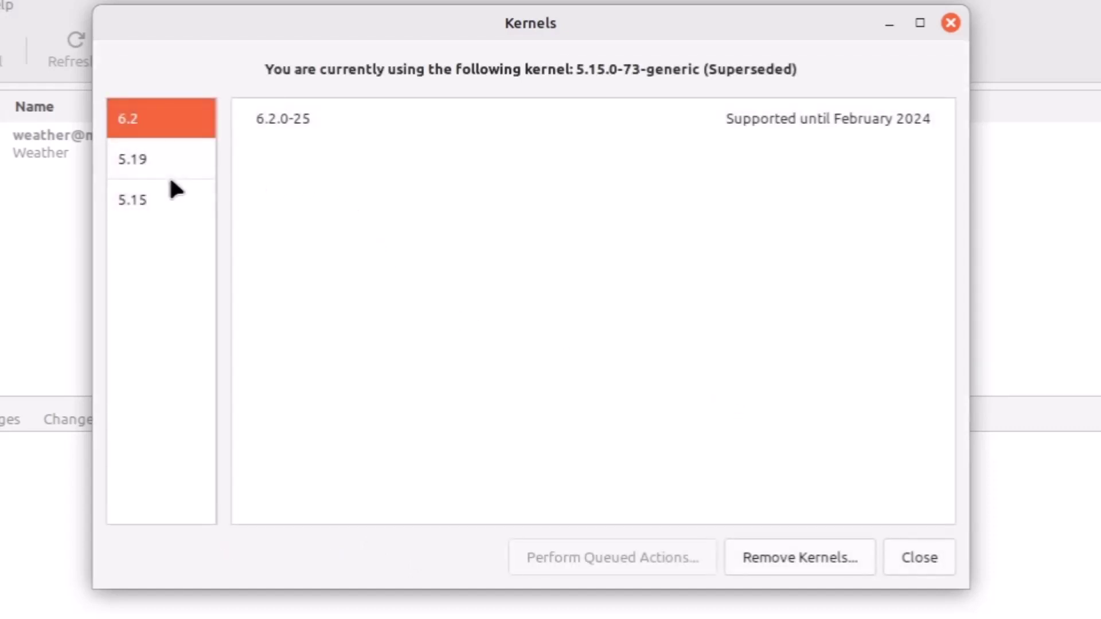
Step: Browse the 5.15, 5.19 and 6.2 kernel series and expand 6.2.0-25's install options
click(158, 189)
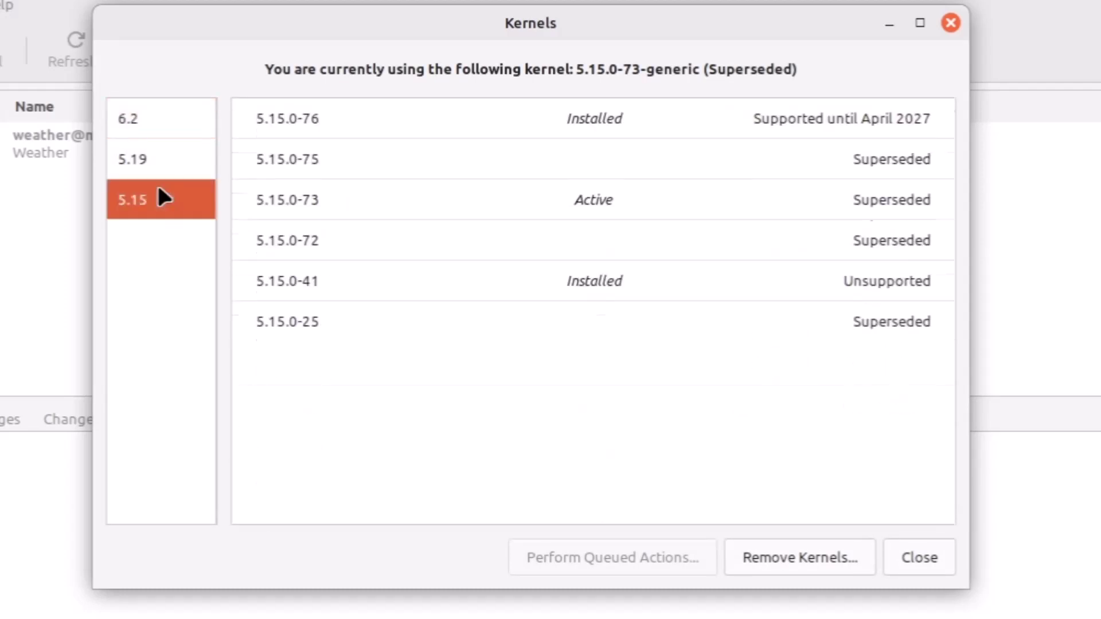
click(162, 164)
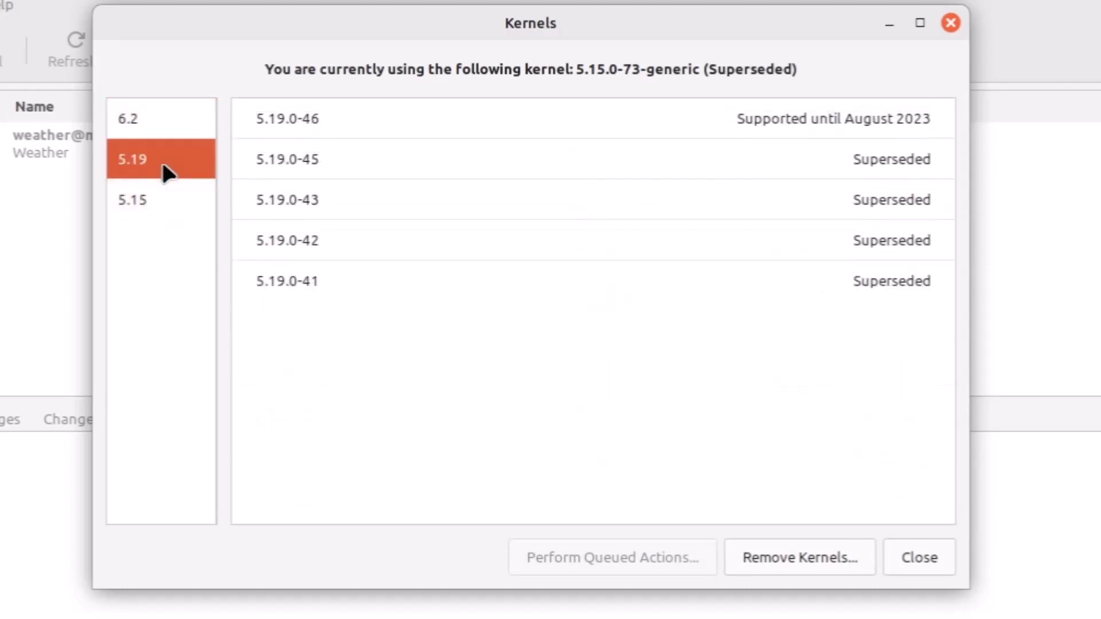
click(155, 123)
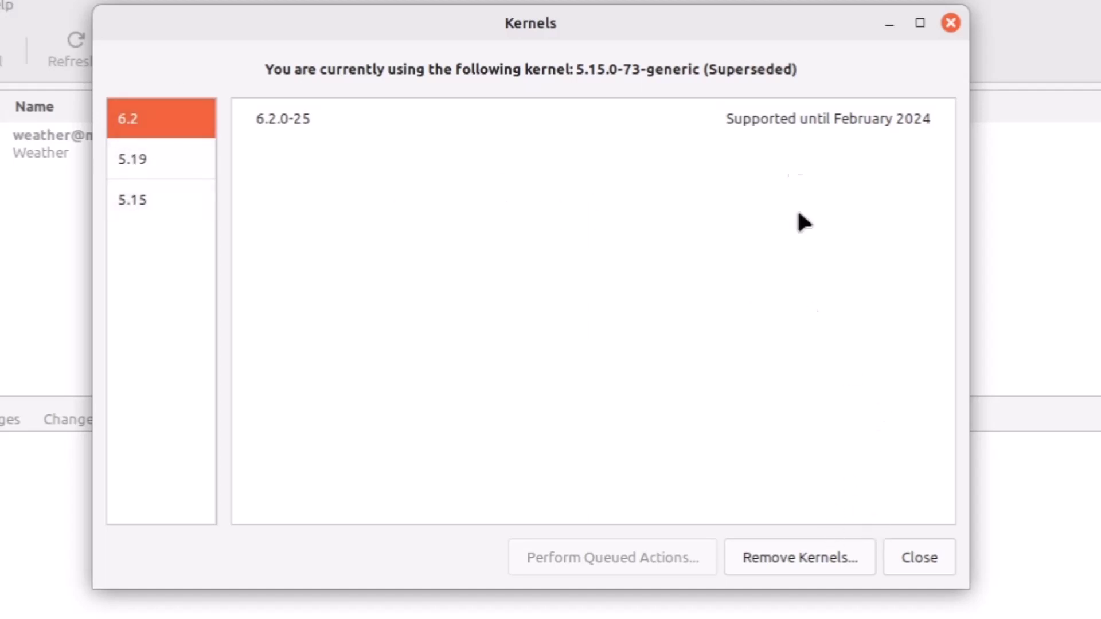
click(634, 118)
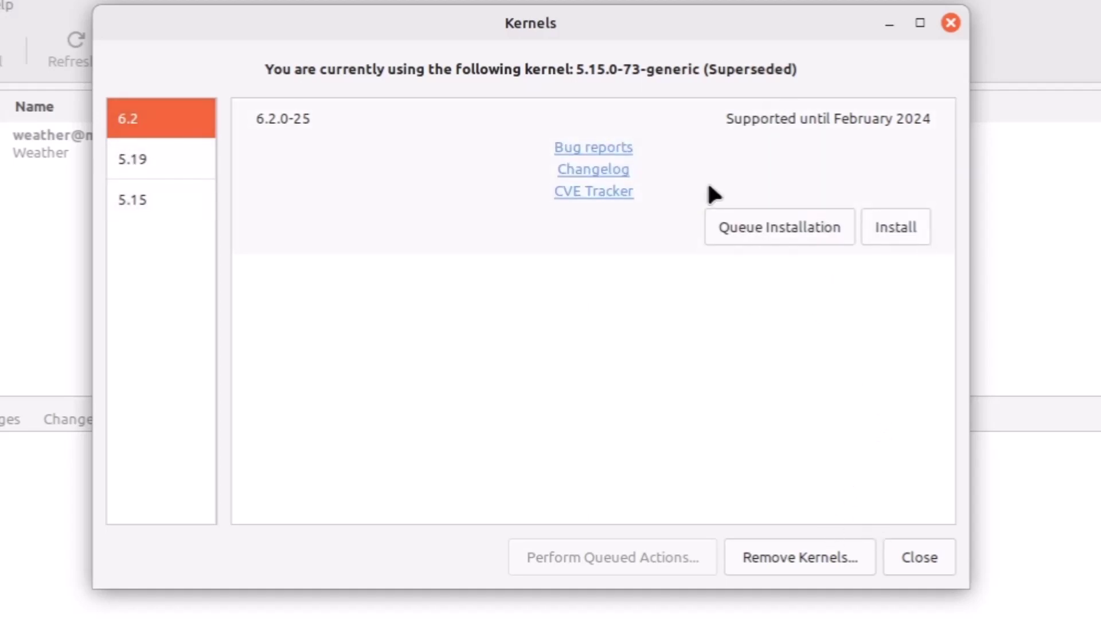
Step: Preview the removable old kernels, cancel, and close the Kernels window unchanged
click(771, 561)
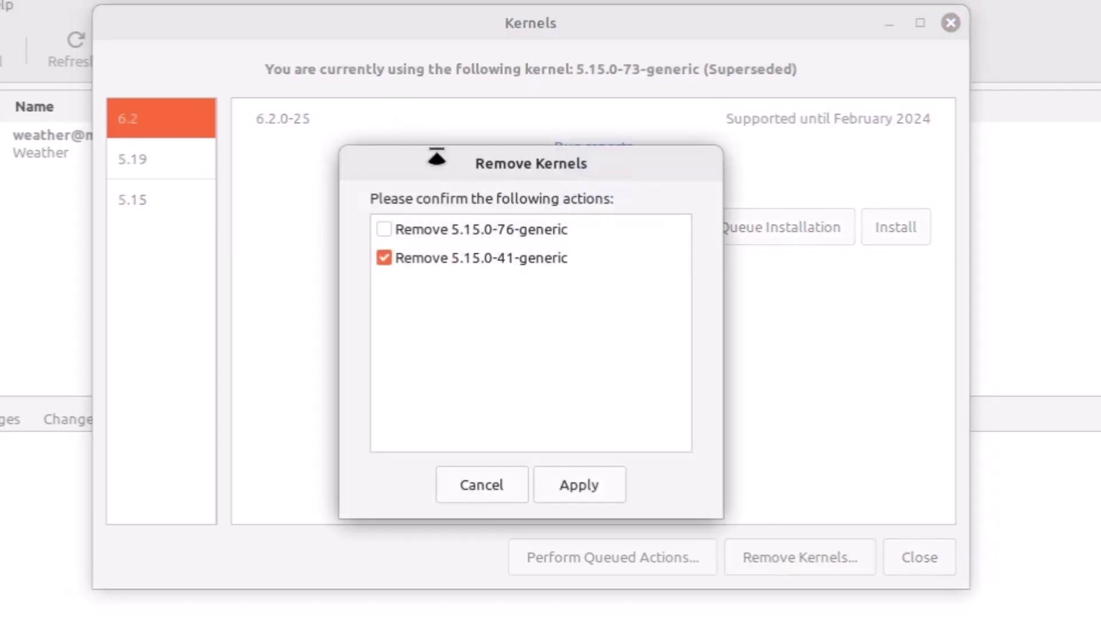
click(500, 485)
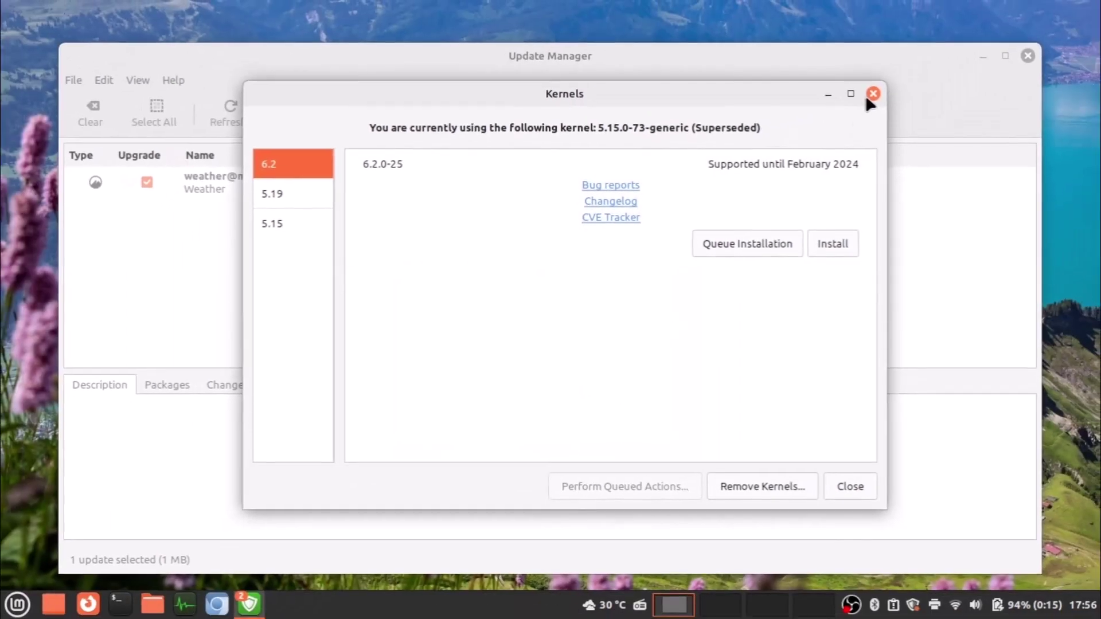
click(871, 95)
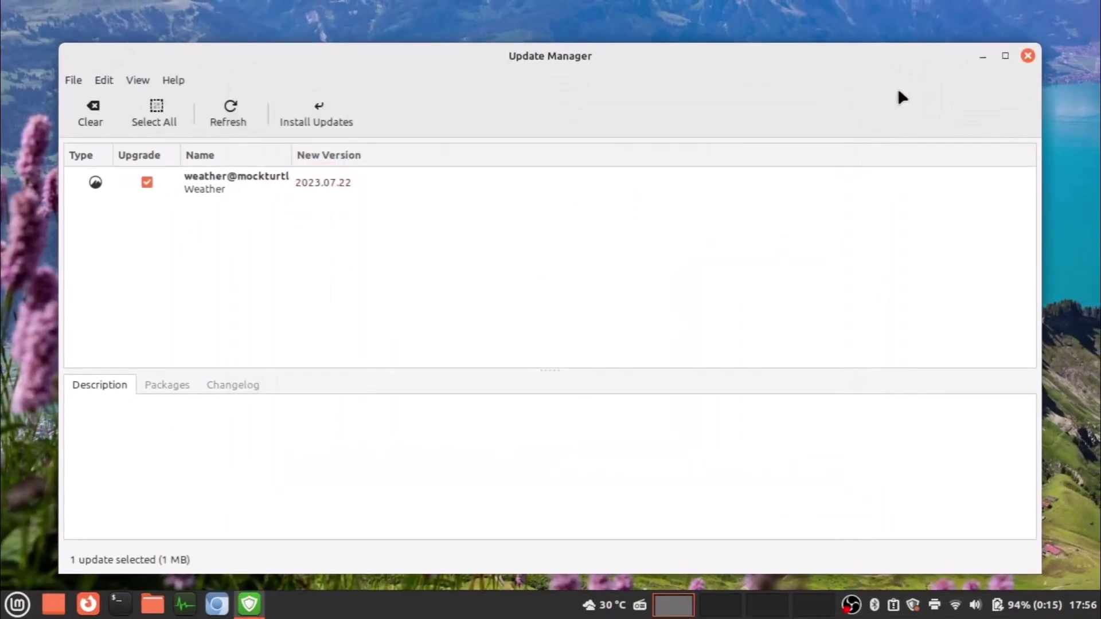
Step: Close Update Manager, browse the Mint menu categories, and check the battery status popup
click(1030, 61)
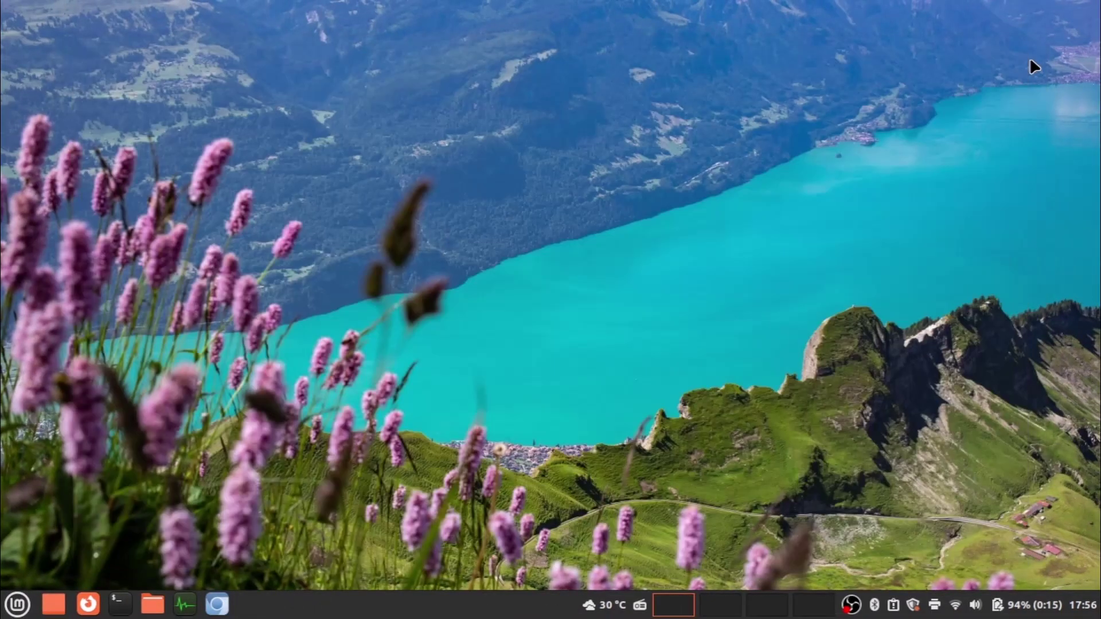
click(17, 609)
mouse_move(161, 348)
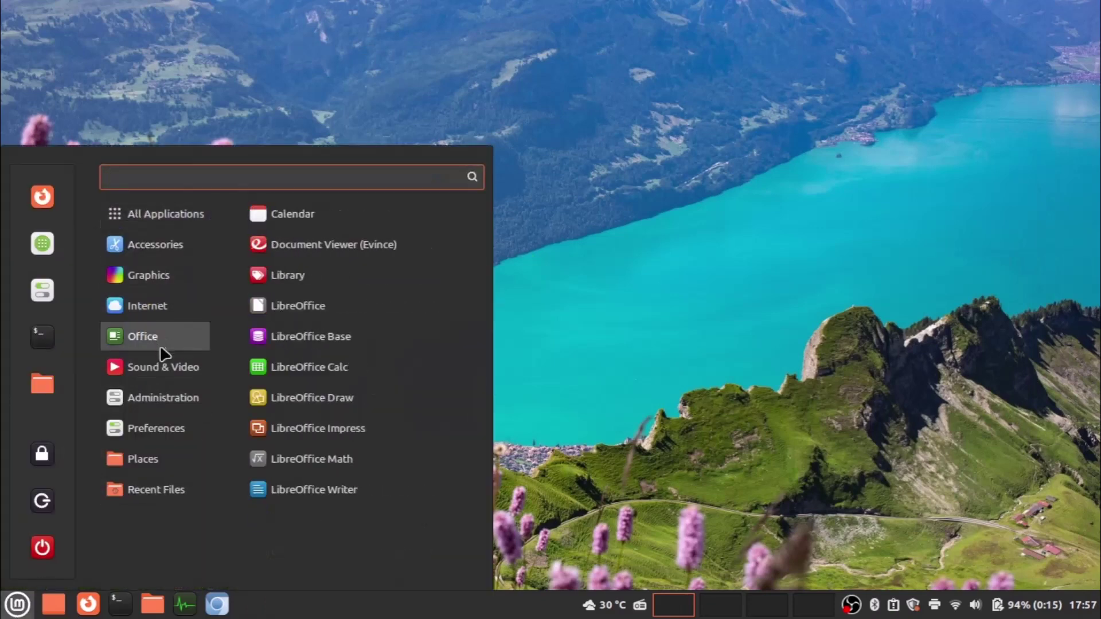
mouse_move(155, 398)
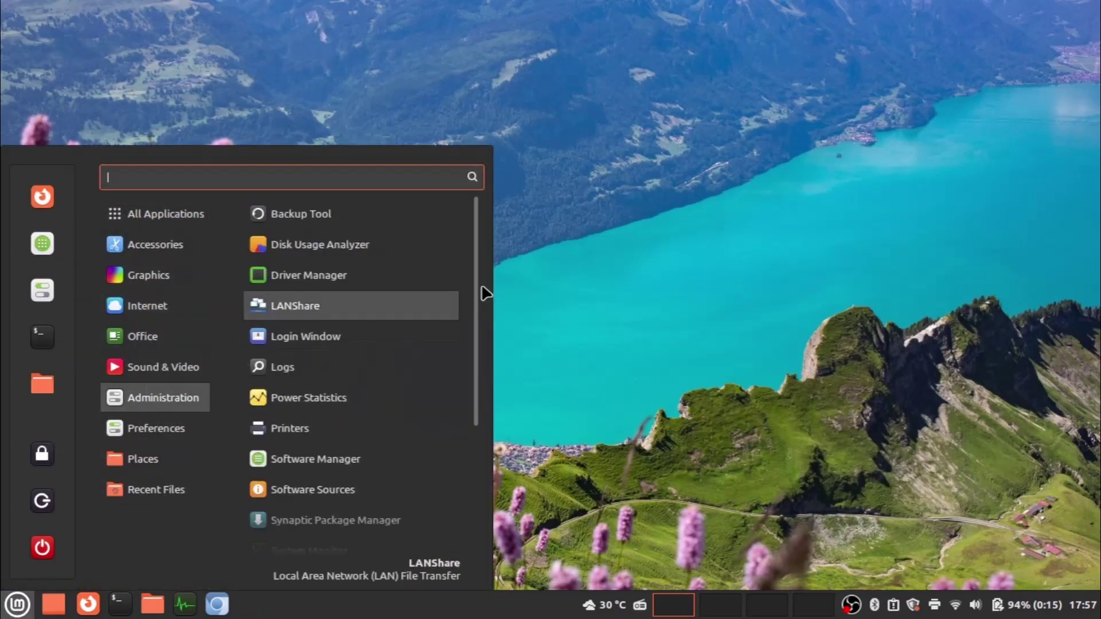
click(685, 284)
click(1026, 605)
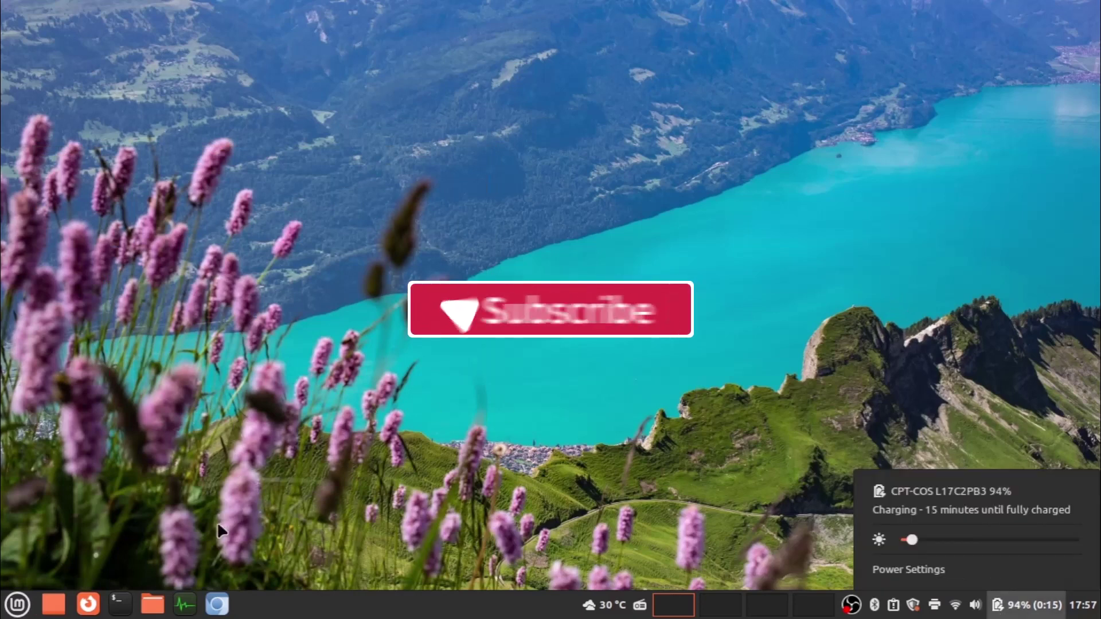
click(128, 596)
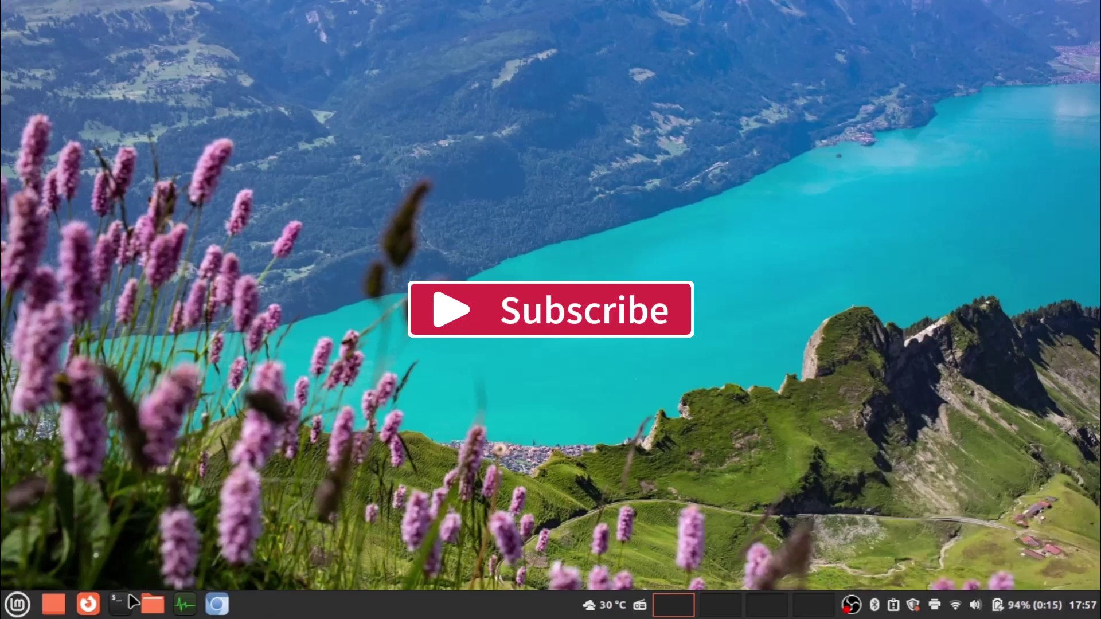